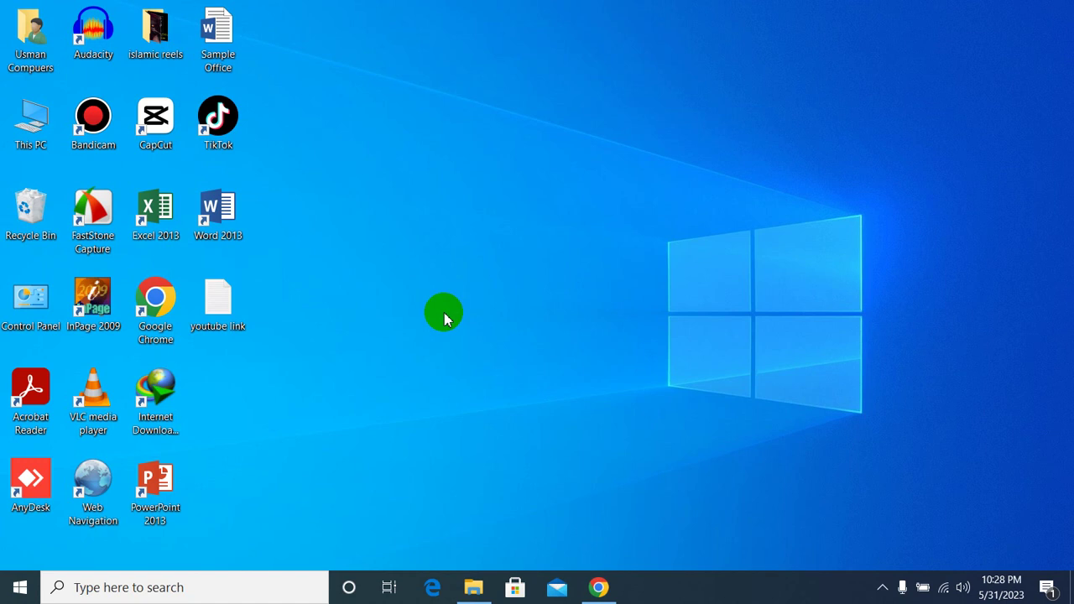
- Open the Sample Office document from the desktop so Word 2013 shows the 'AMS Online Working' page
double_click(217, 67)
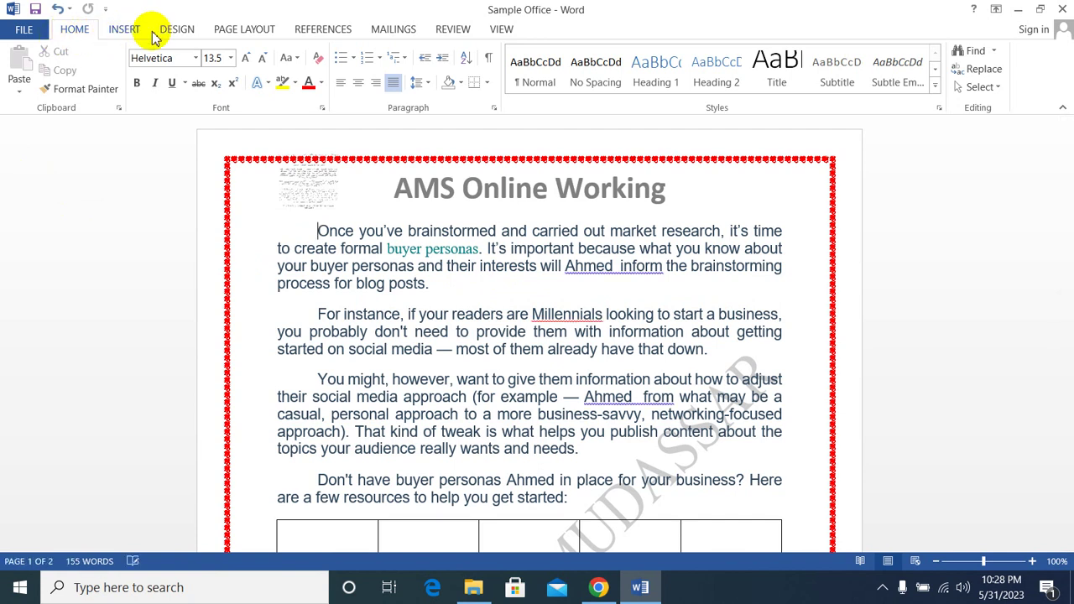
- Browse the References and Mailings ribbon tabs, finishing on the Review tab's proofing tools
click(332, 32)
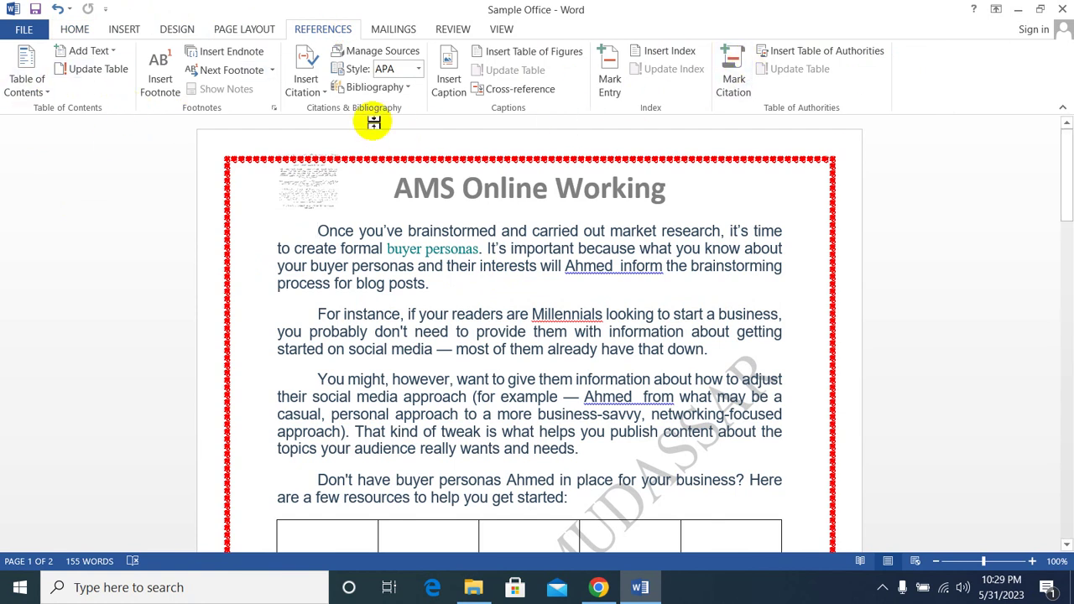
click(393, 28)
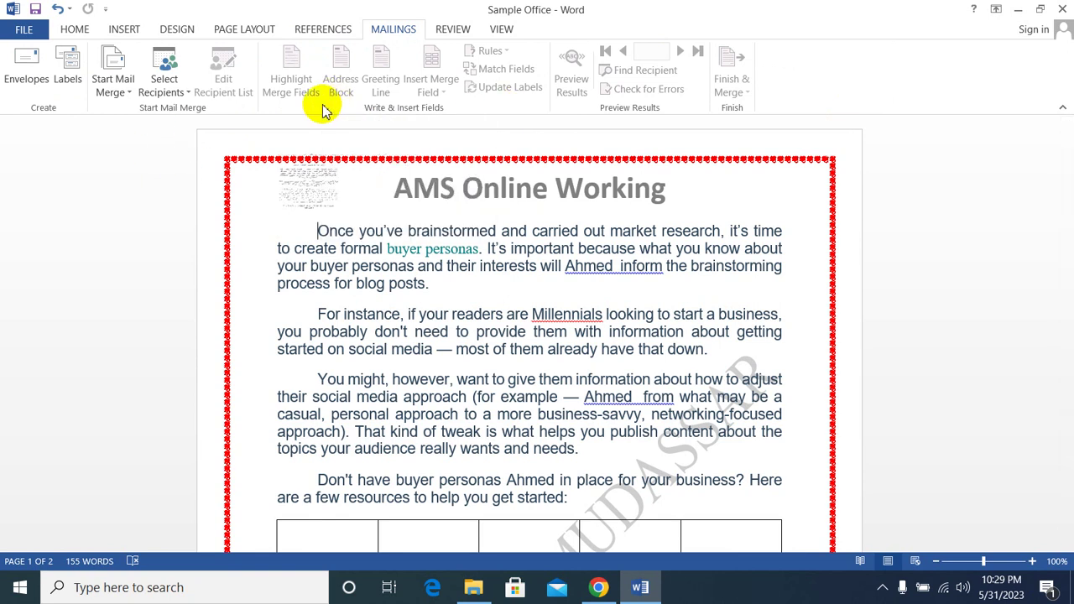
click(439, 34)
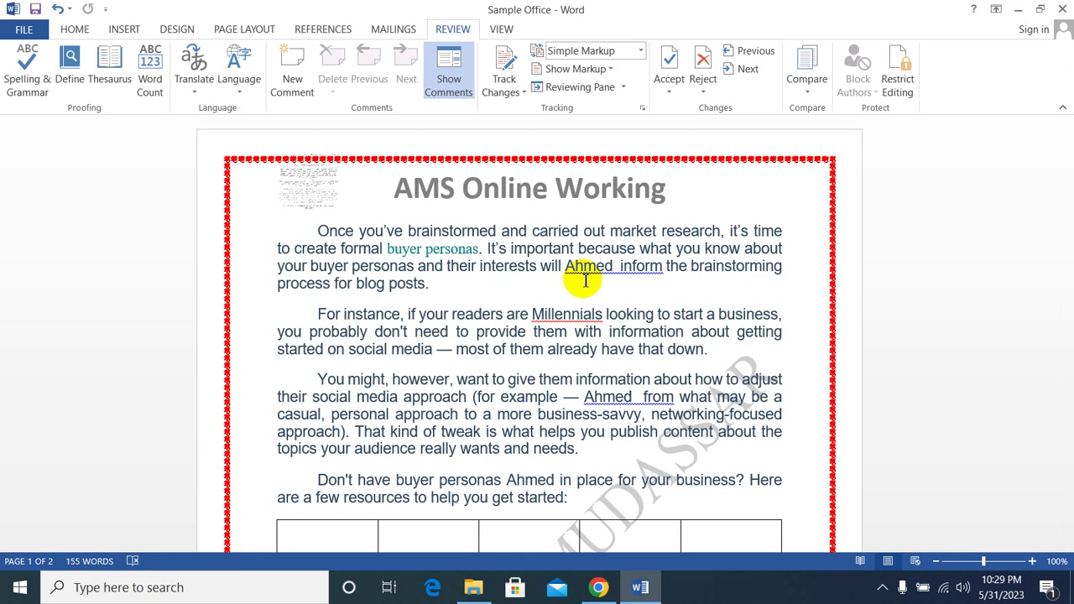
click(241, 99)
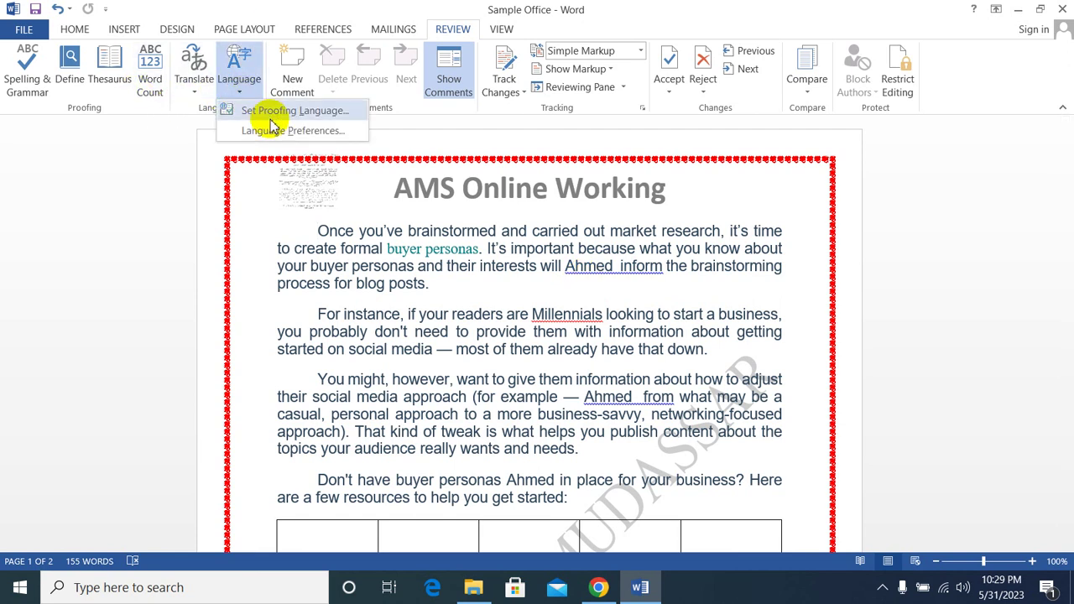
click(271, 121)
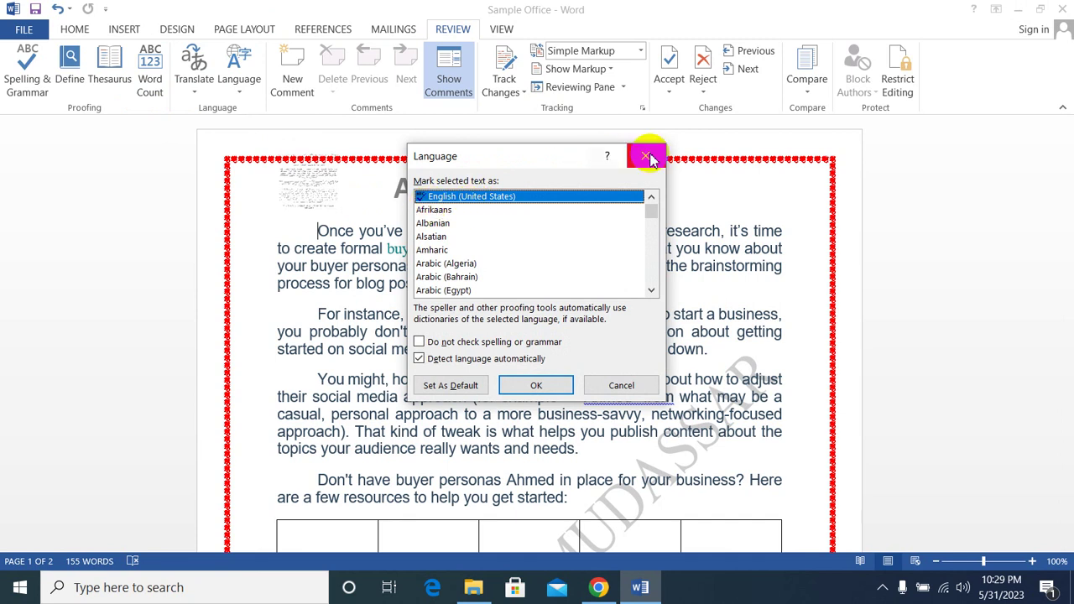
click(650, 157)
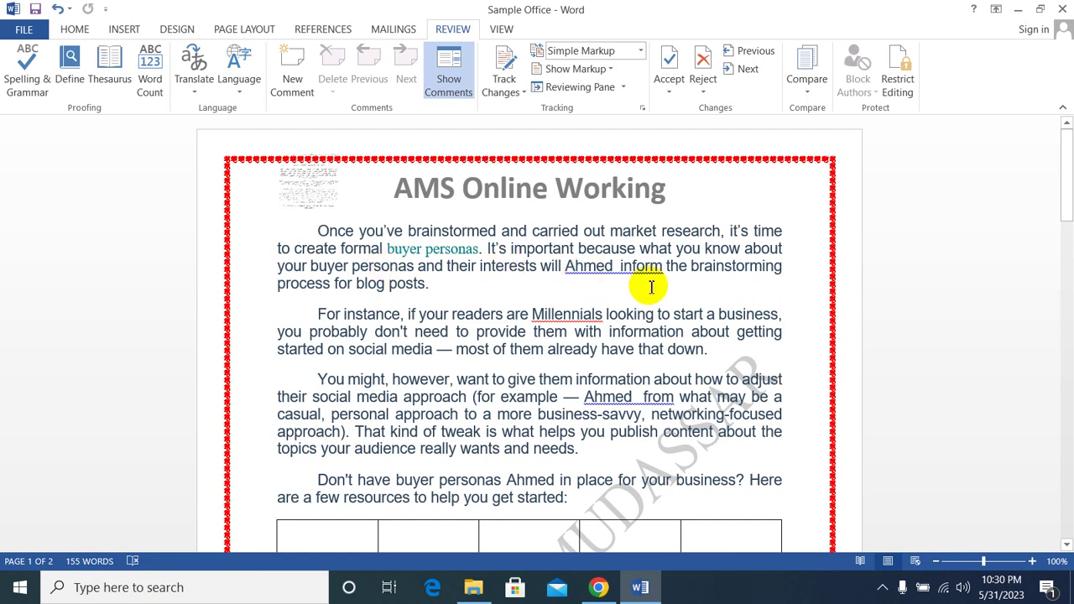
- Accept spelling suggestions: single-space 'Ahmed inform', 'interests' to 'interest's', 'Millennials' to 'Millennial'
right_click(587, 270)
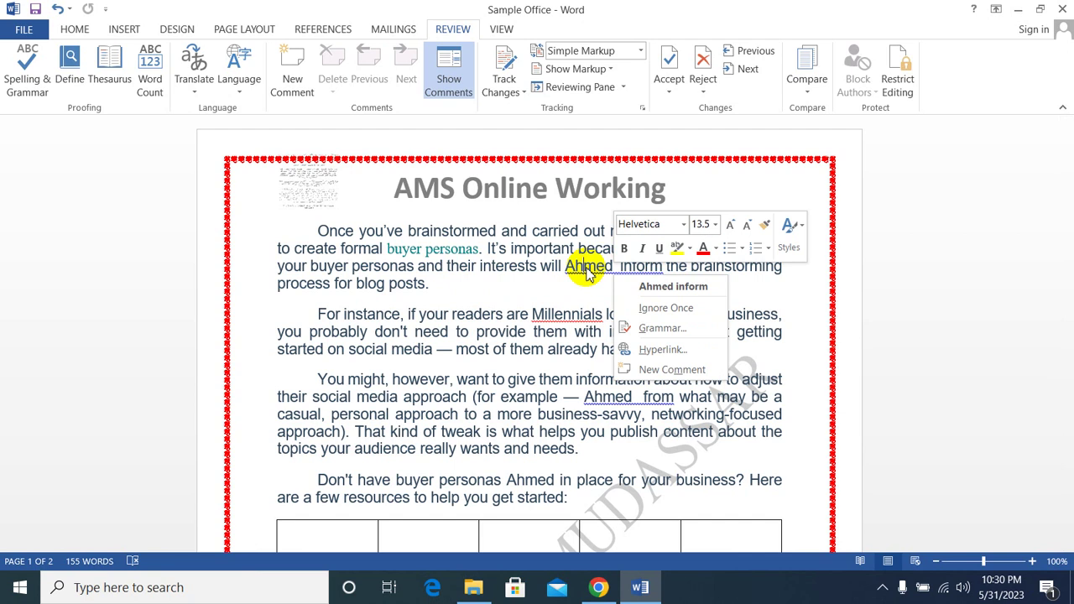
click(658, 287)
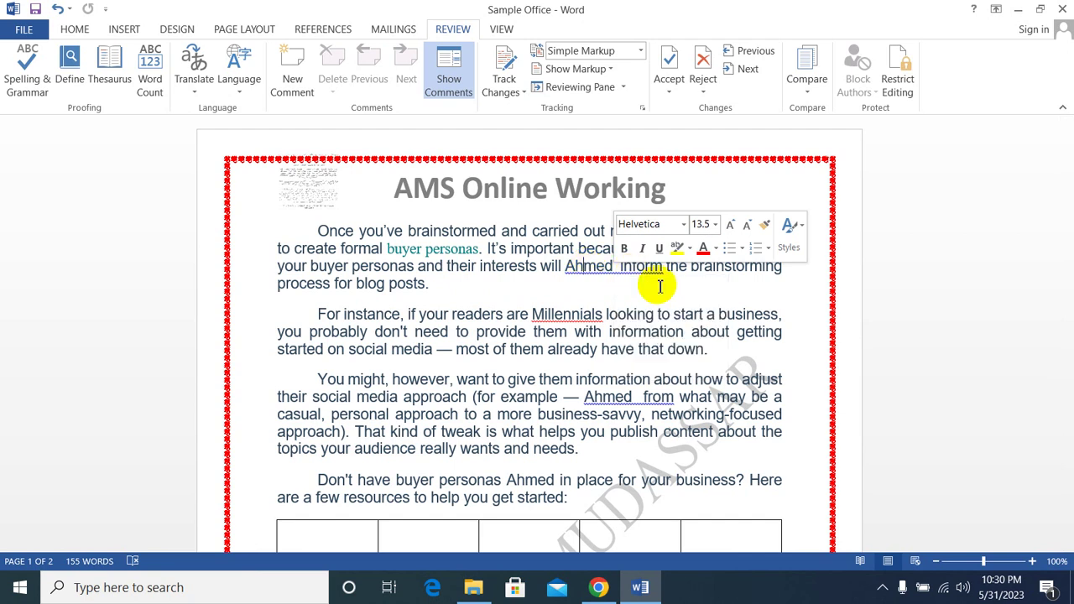
right_click(510, 268)
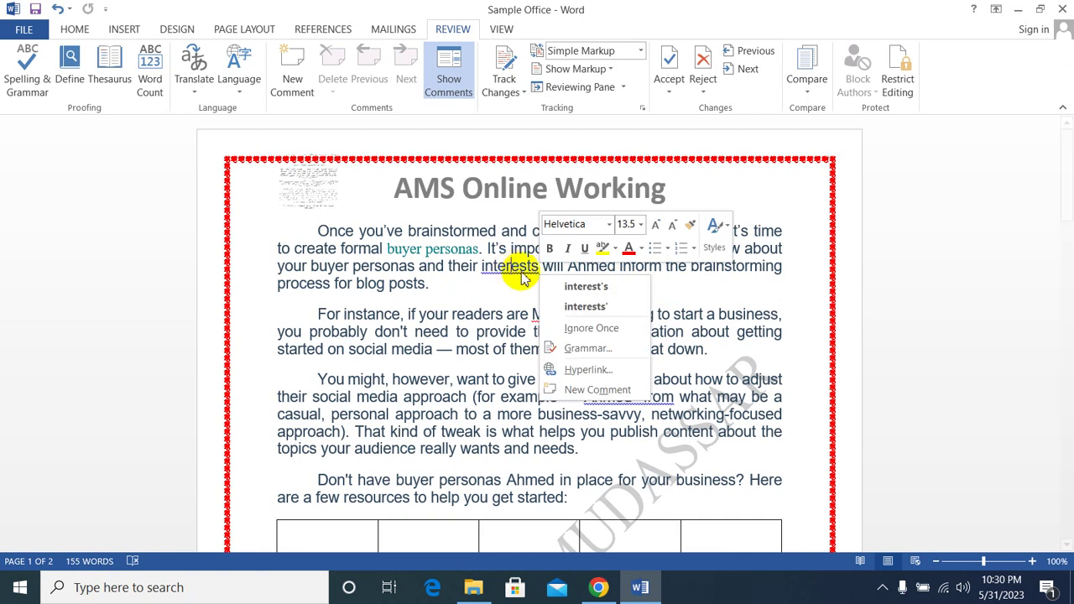
click(584, 288)
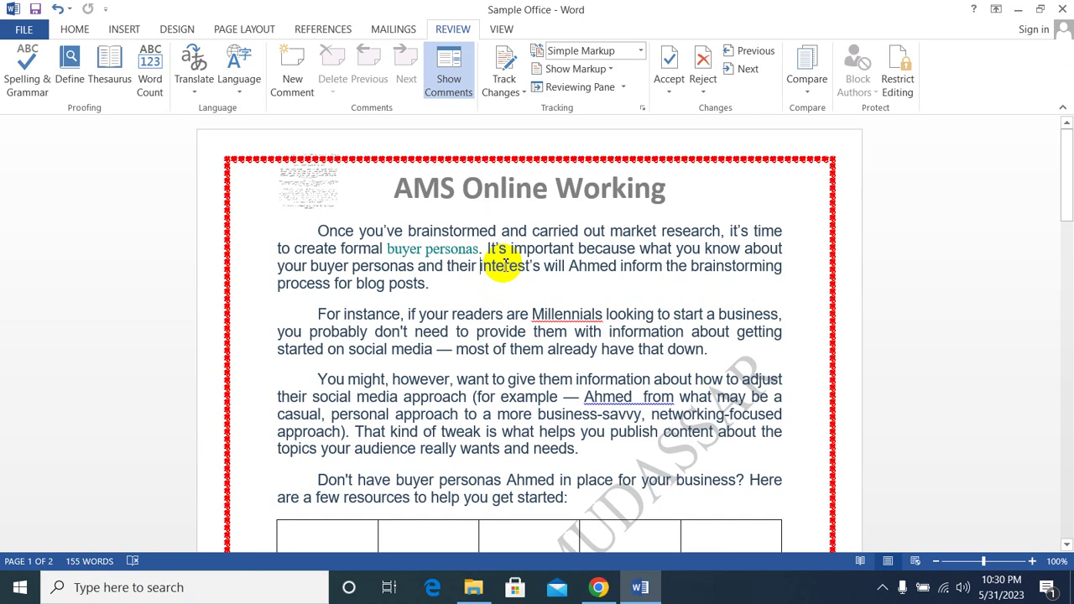
right_click(565, 317)
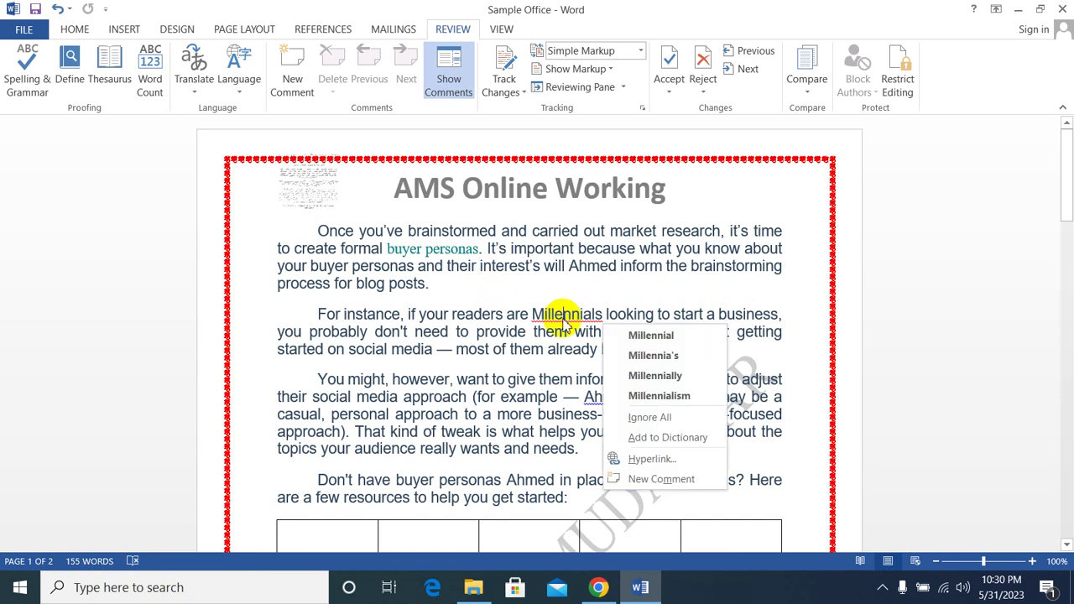
click(640, 335)
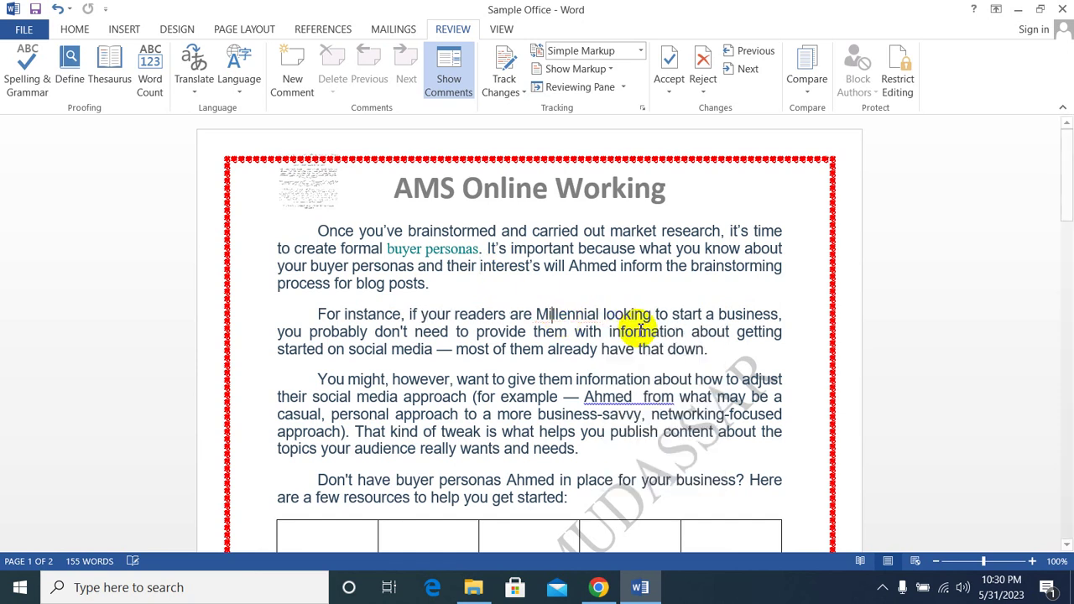
- Remove the extra space between 'Ahmed' and 'from', and lowercase 'Millennial' to 'millennial'
click(638, 397)
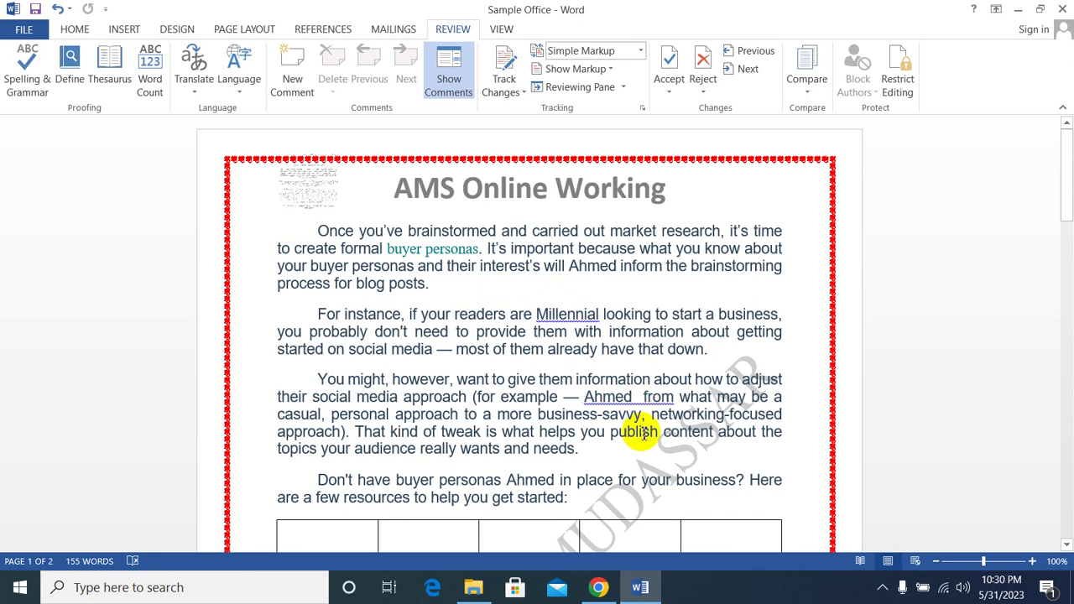
key(BackSpace)
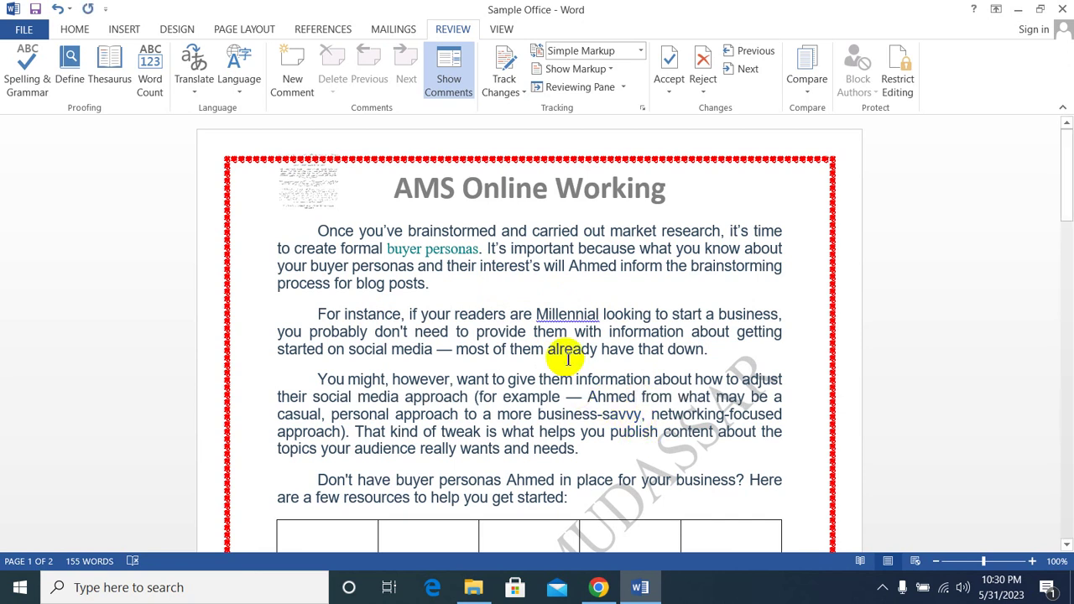
right_click(577, 317)
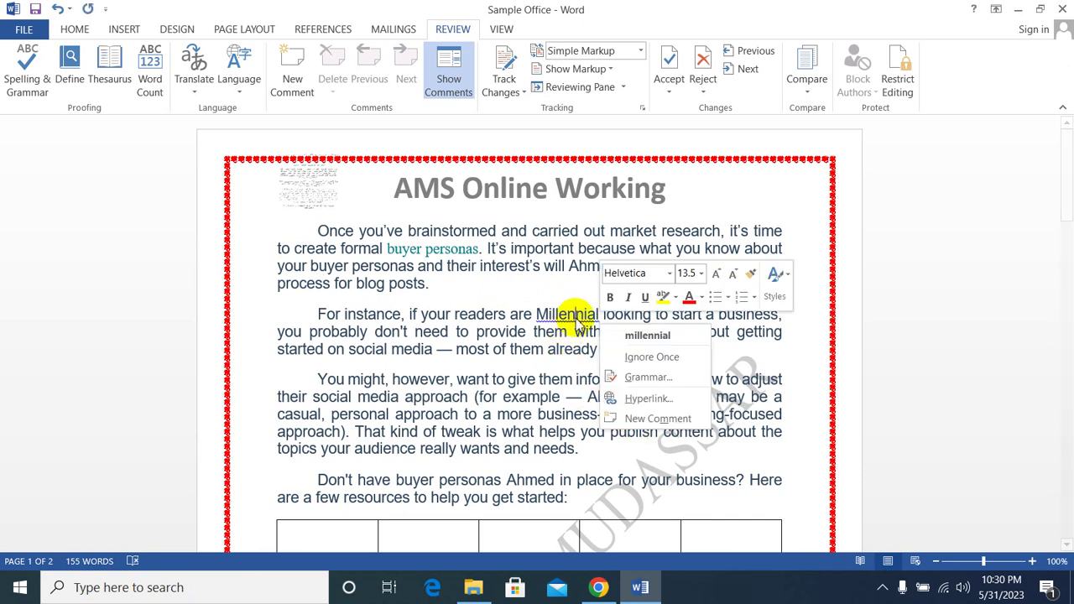
click(649, 337)
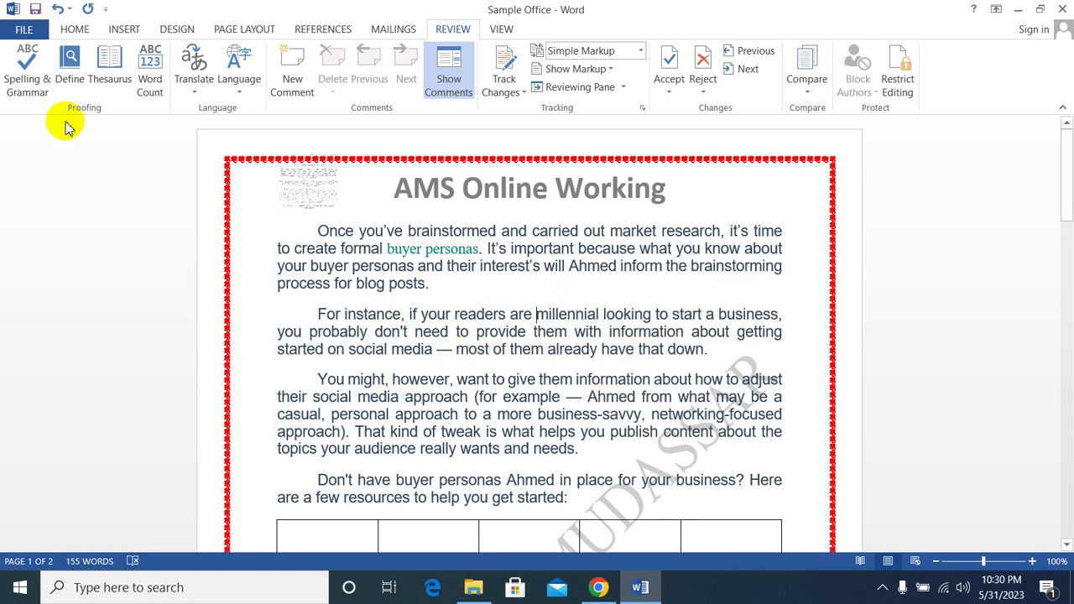
click(17, 72)
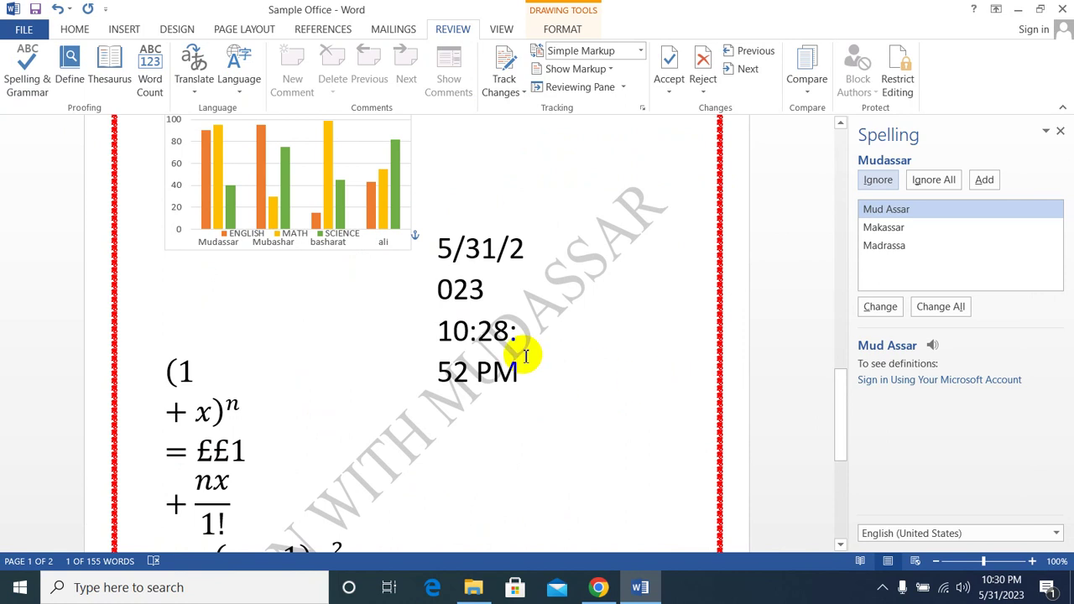
scroll(467, 302, up, 3)
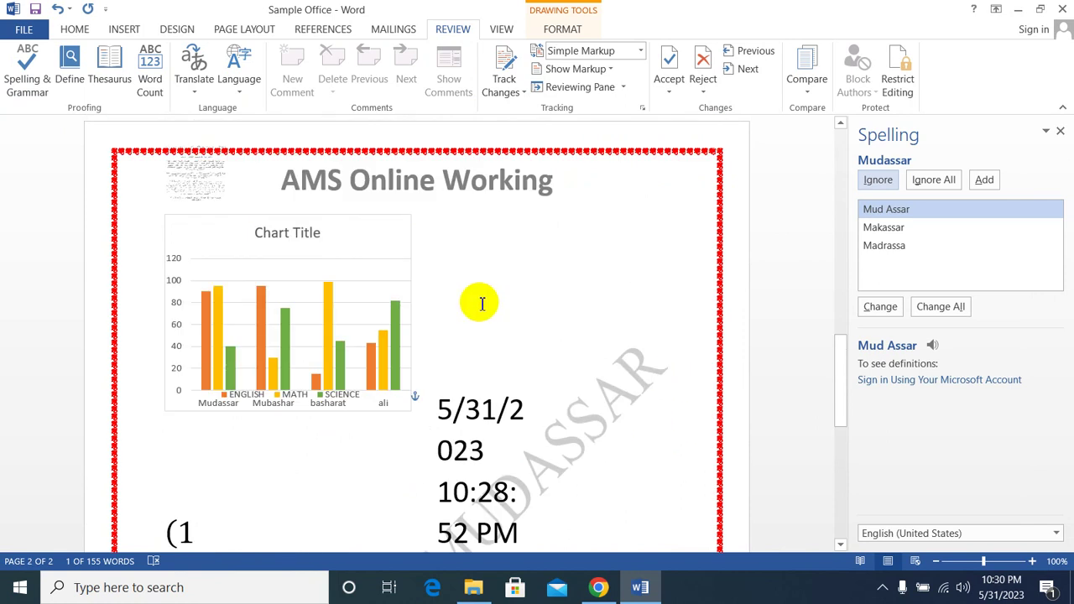
scroll(467, 302, up, 4)
scroll(466, 305, up, 5)
scroll(466, 305, up, 5)
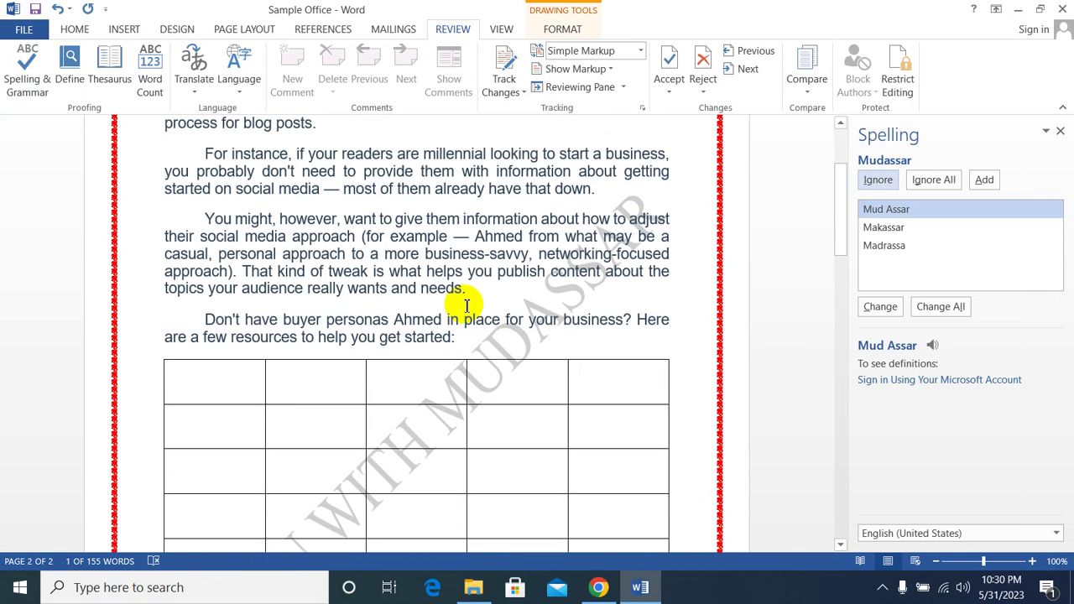
scroll(466, 305, up, 3)
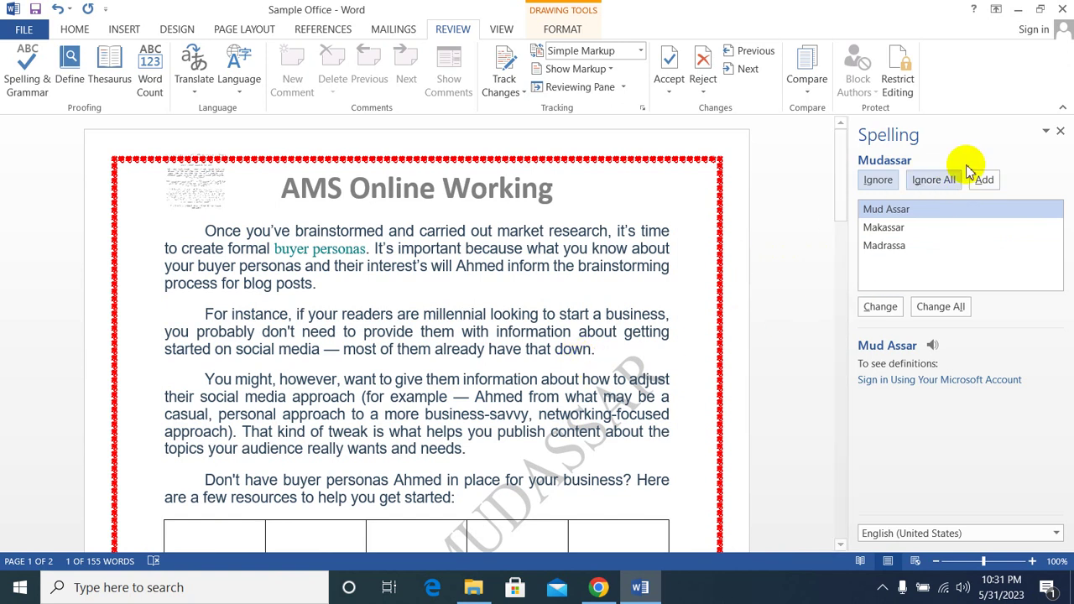
click(1060, 131)
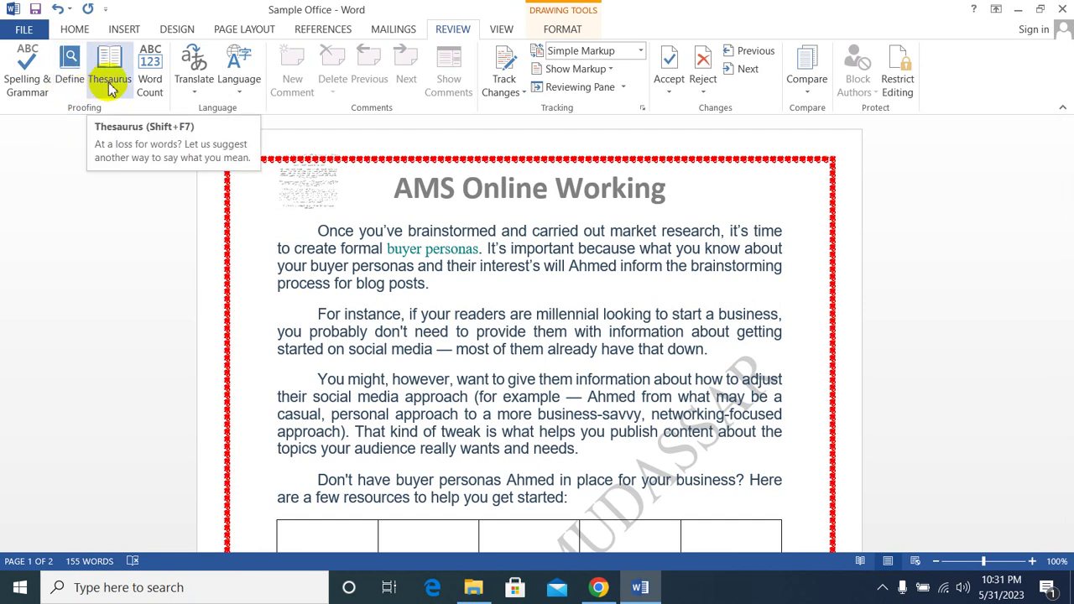
- Look up synonyms for 'brainstormed' in the Thesaurus
click(286, 296)
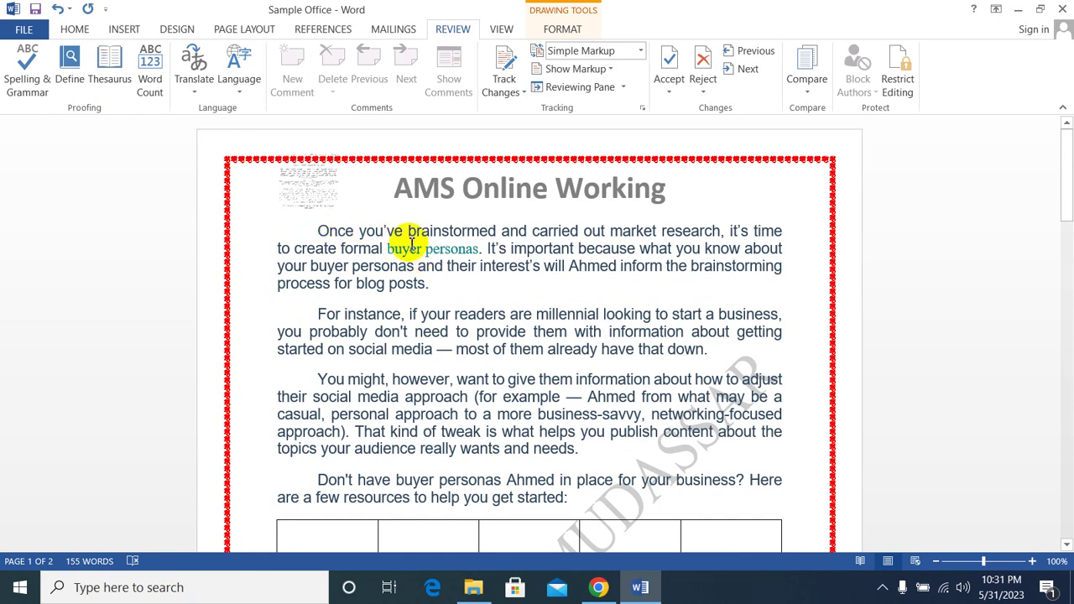
drag(408, 231, 491, 237)
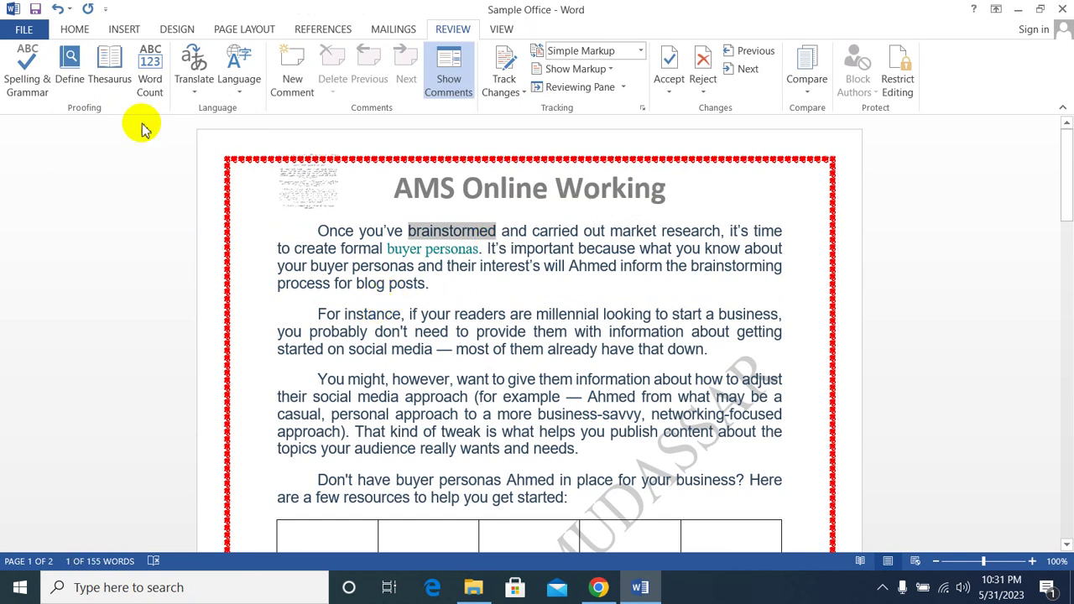
click(109, 79)
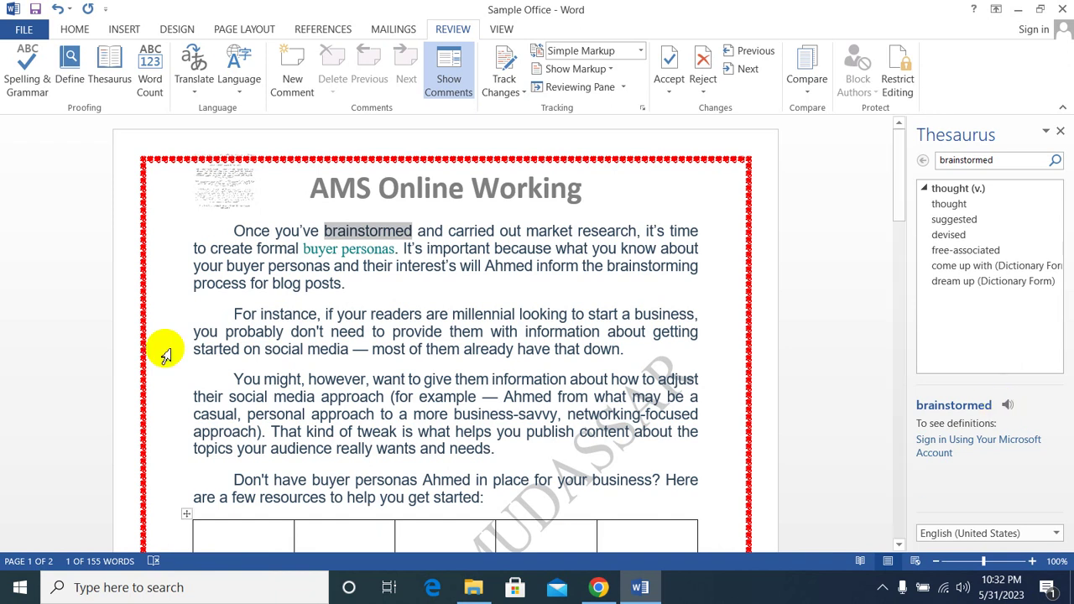
- Look up the first paragraph's opening words in the Thesaurus, then close the Thesaurus pane
drag(237, 227, 480, 229)
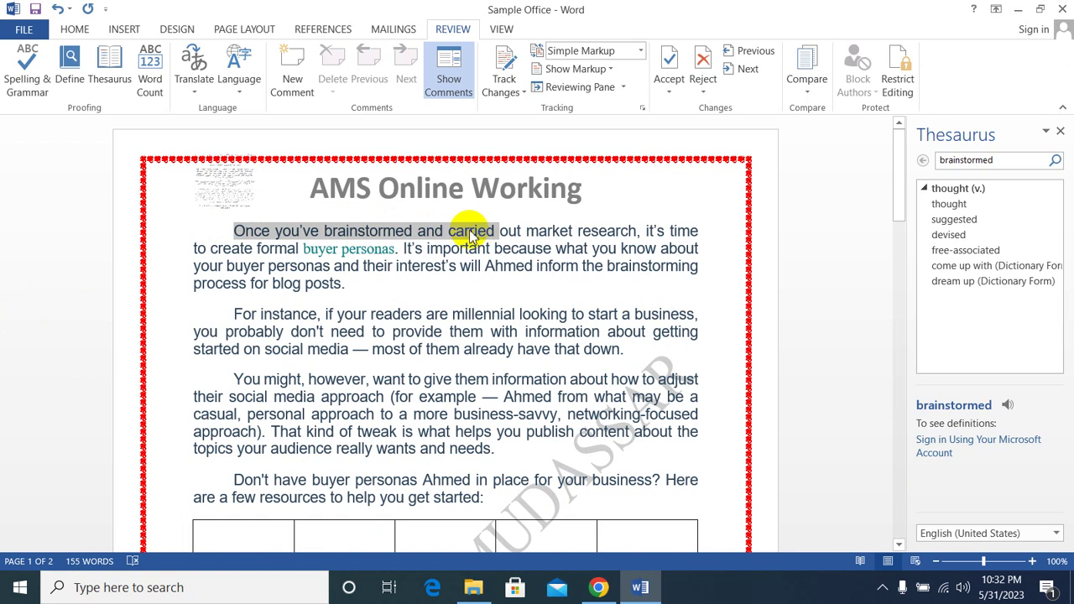
click(109, 61)
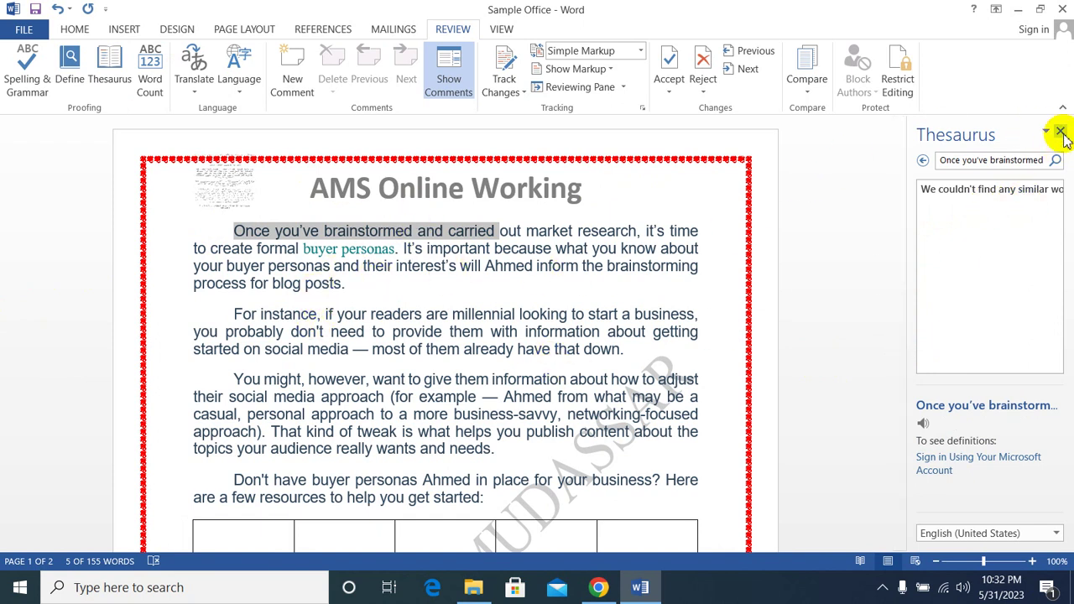
click(1062, 134)
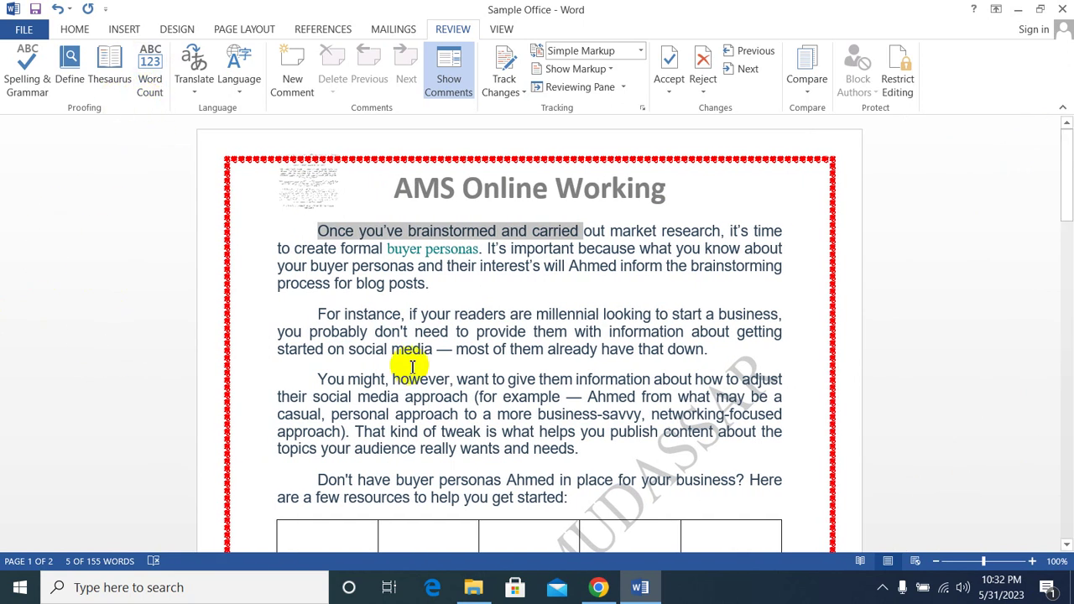
click(381, 267)
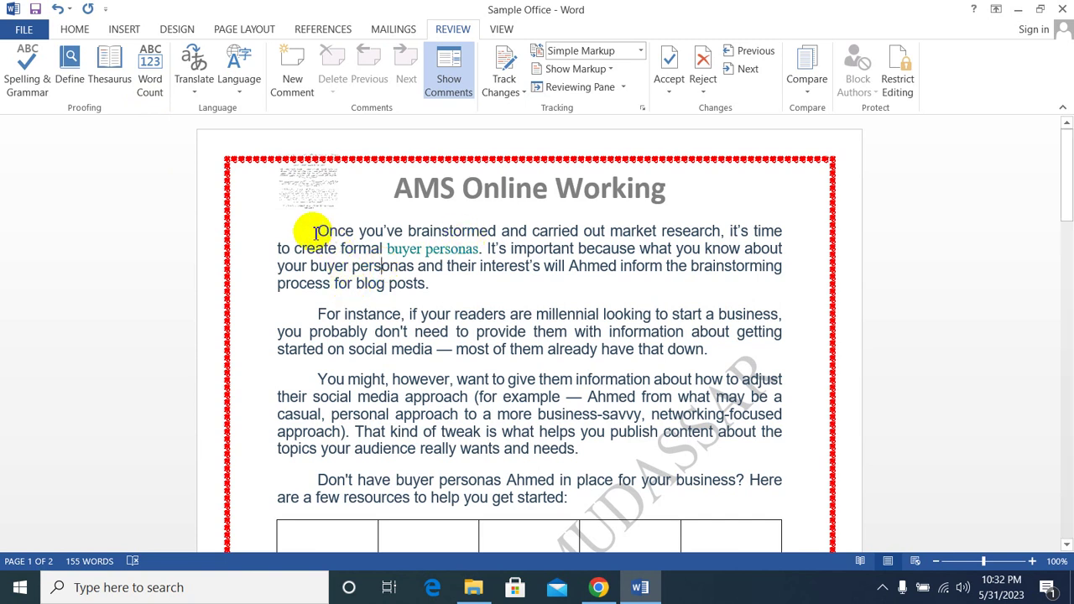
drag(318, 231, 435, 283)
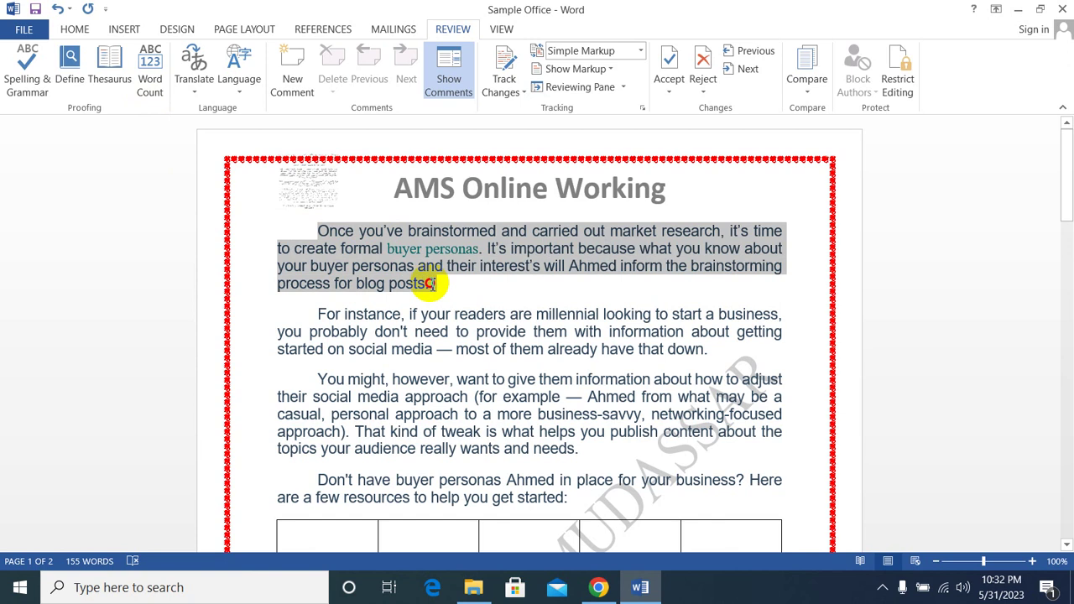
click(150, 80)
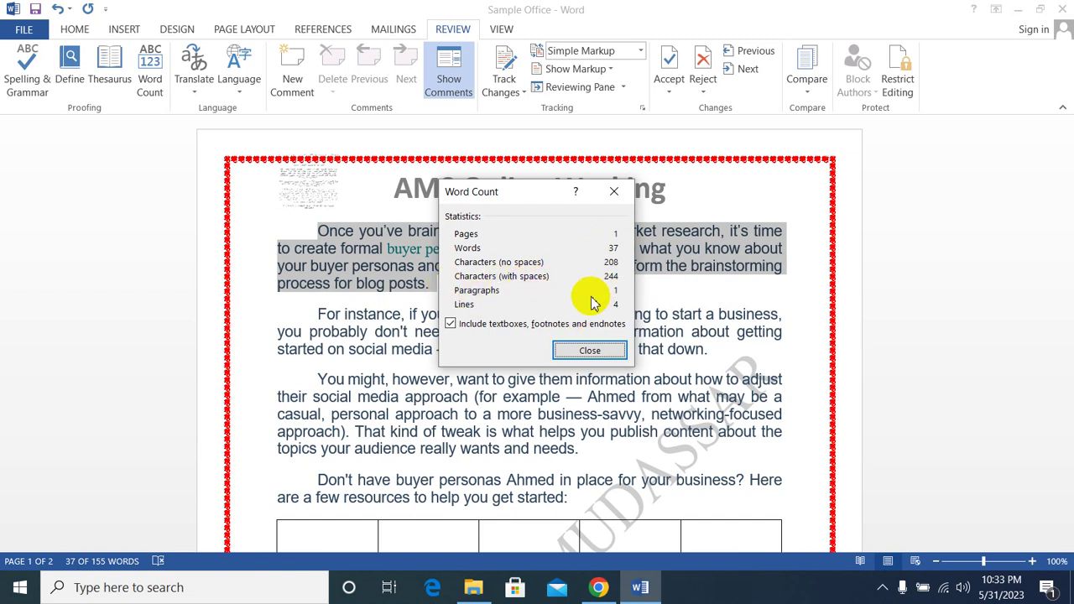
click(593, 351)
click(462, 290)
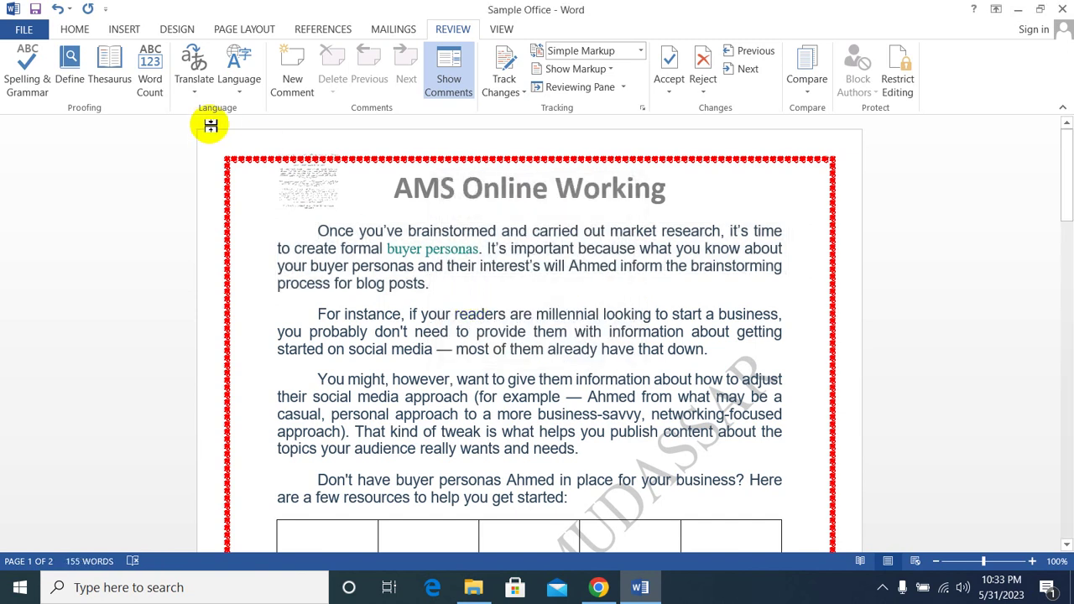
click(150, 79)
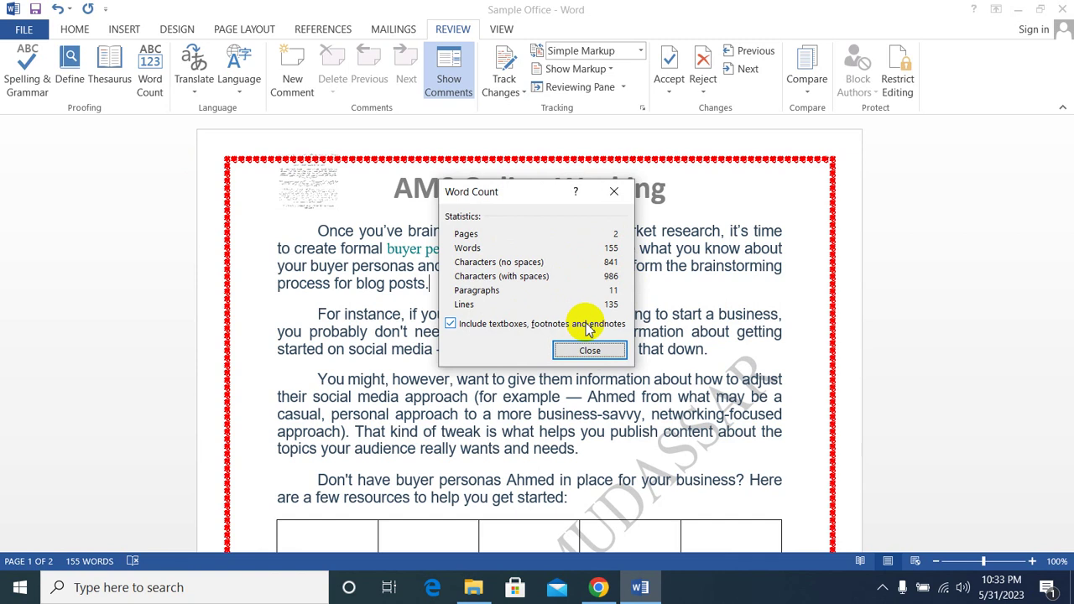
click(585, 350)
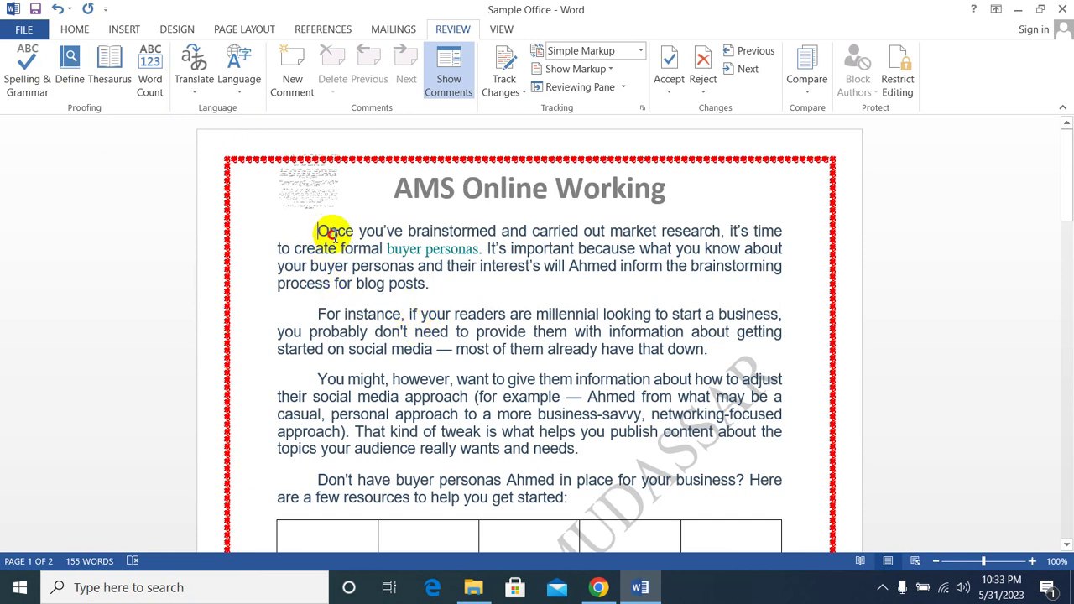
drag(318, 231, 428, 283)
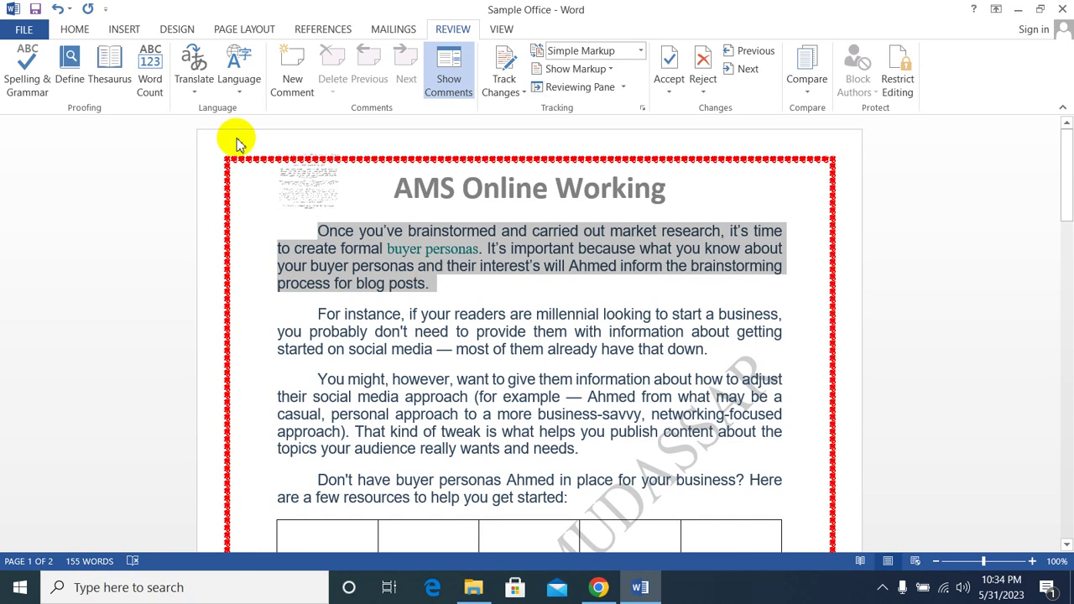
- Send the whole document for online translation from English (United States) to Arabic
click(195, 97)
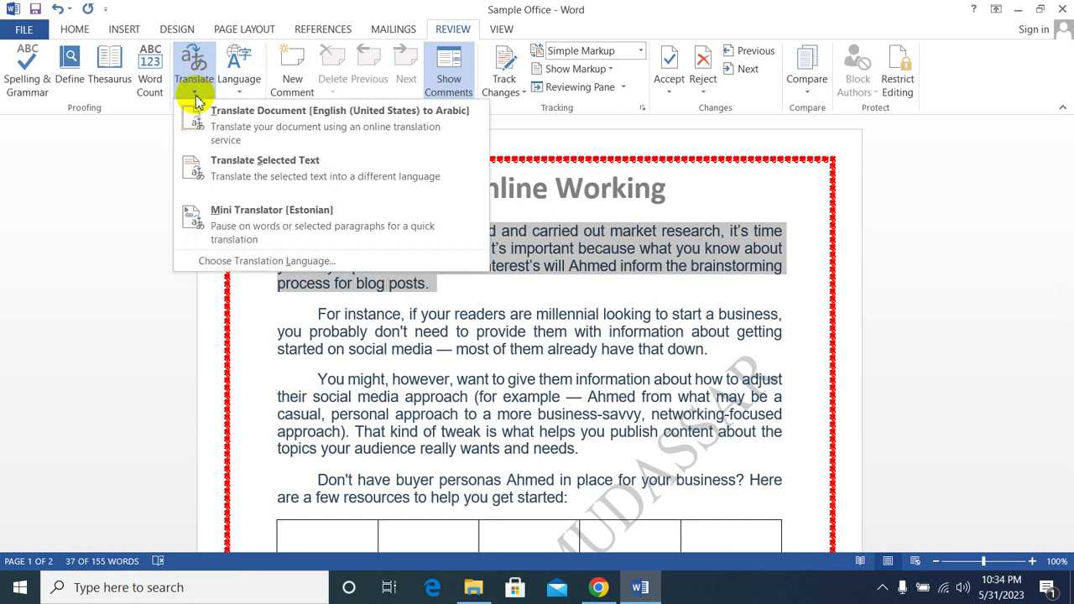
click(249, 118)
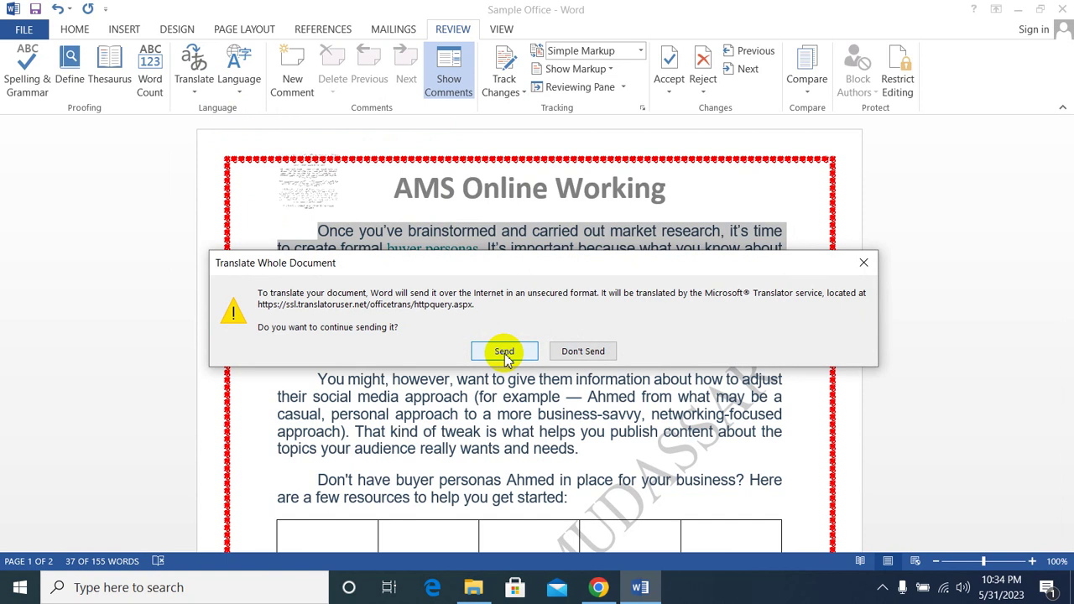
click(504, 351)
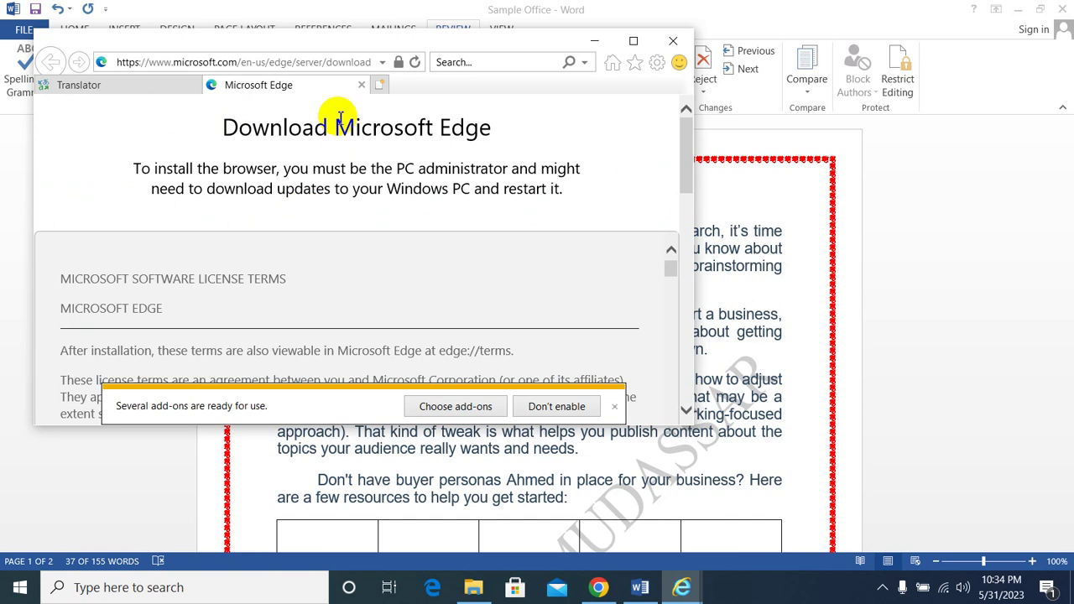
- Close the Edge download tab, maximize the translator, and retranslate the page into Hindi
click(362, 85)
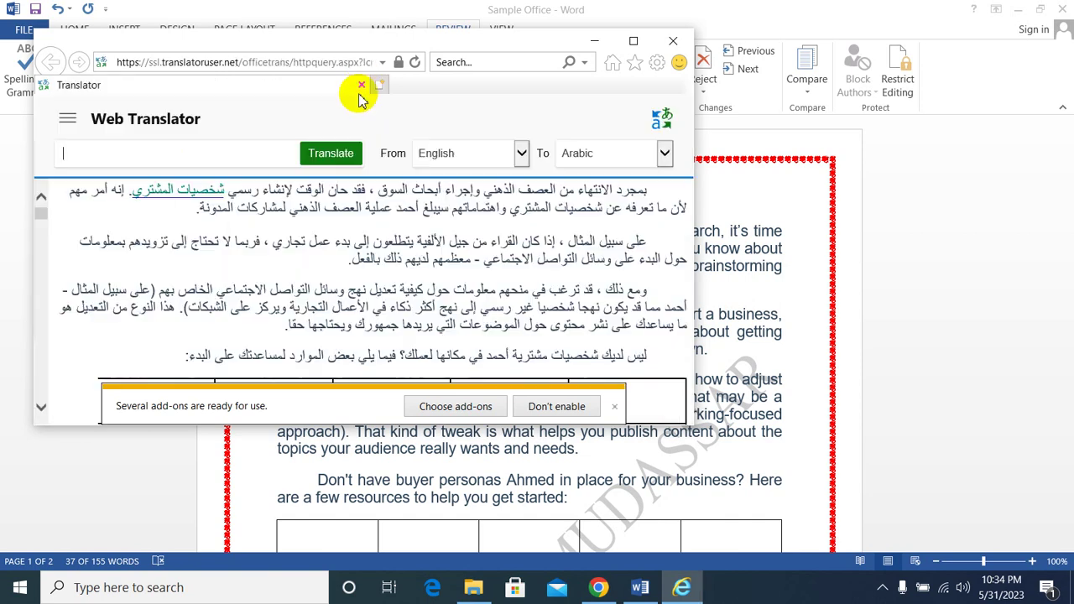
click(636, 41)
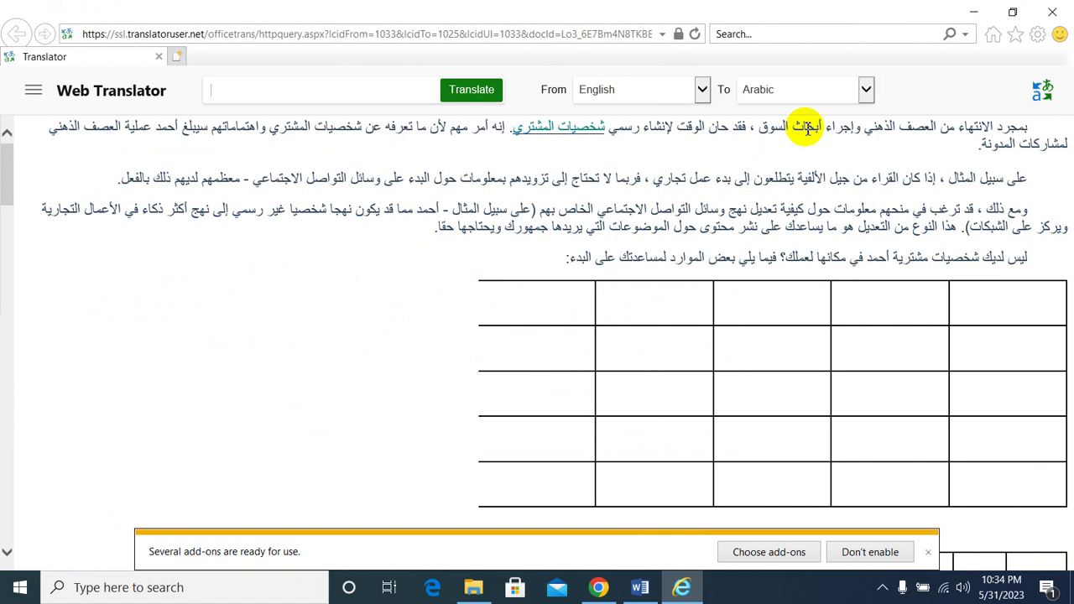
click(865, 92)
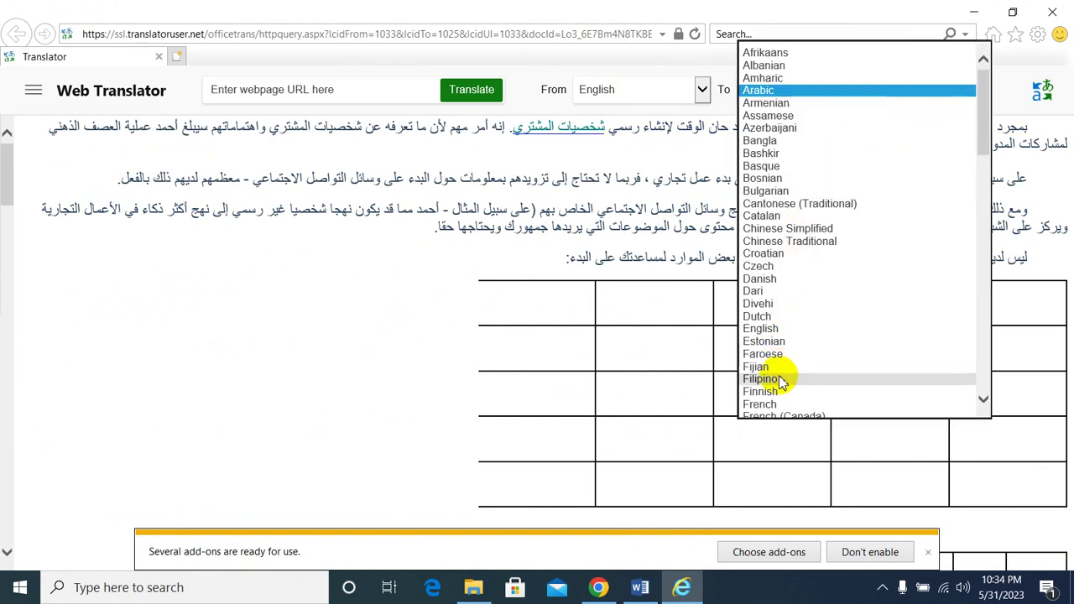
scroll(793, 351, down, 3)
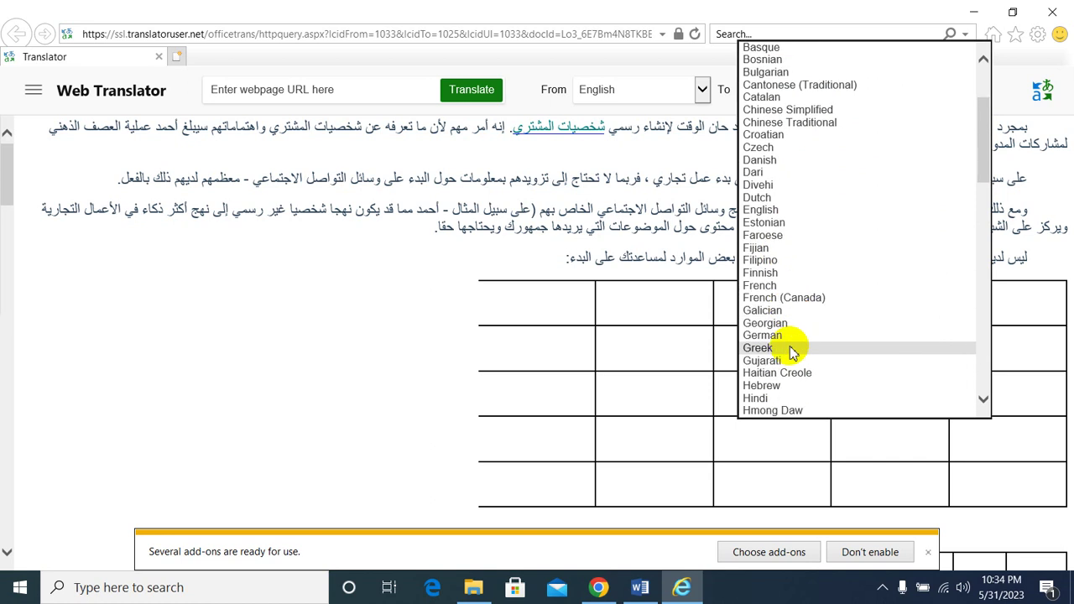
scroll(793, 350, down, 3)
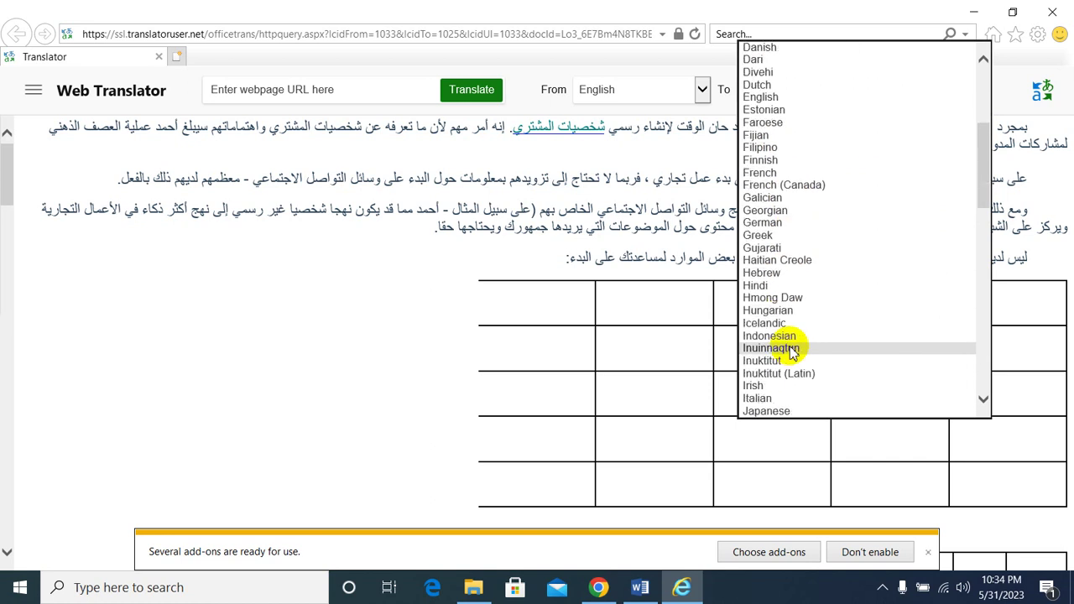
click(754, 285)
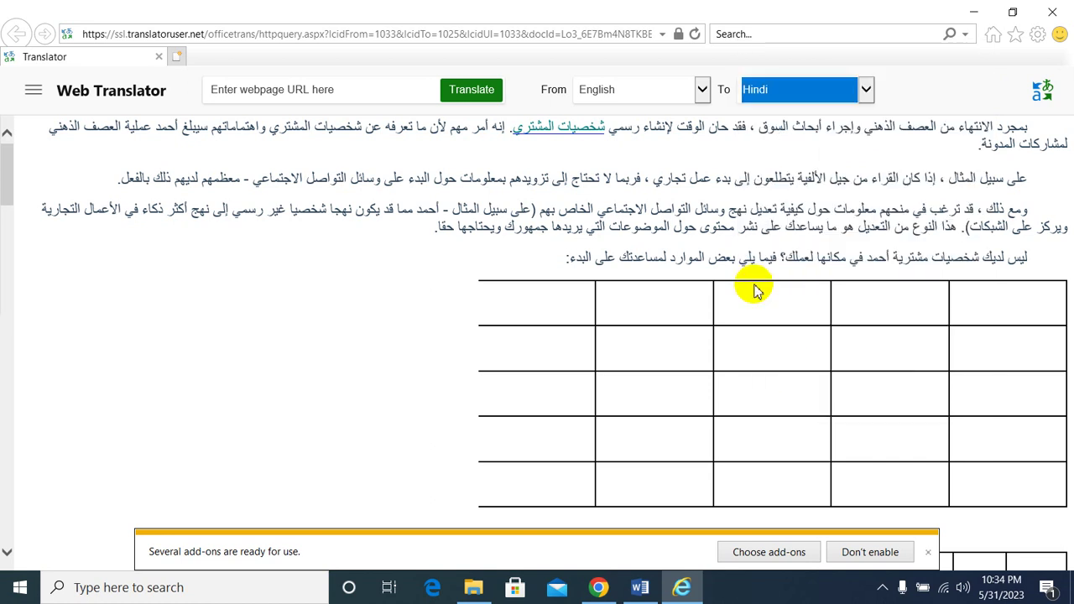
click(489, 92)
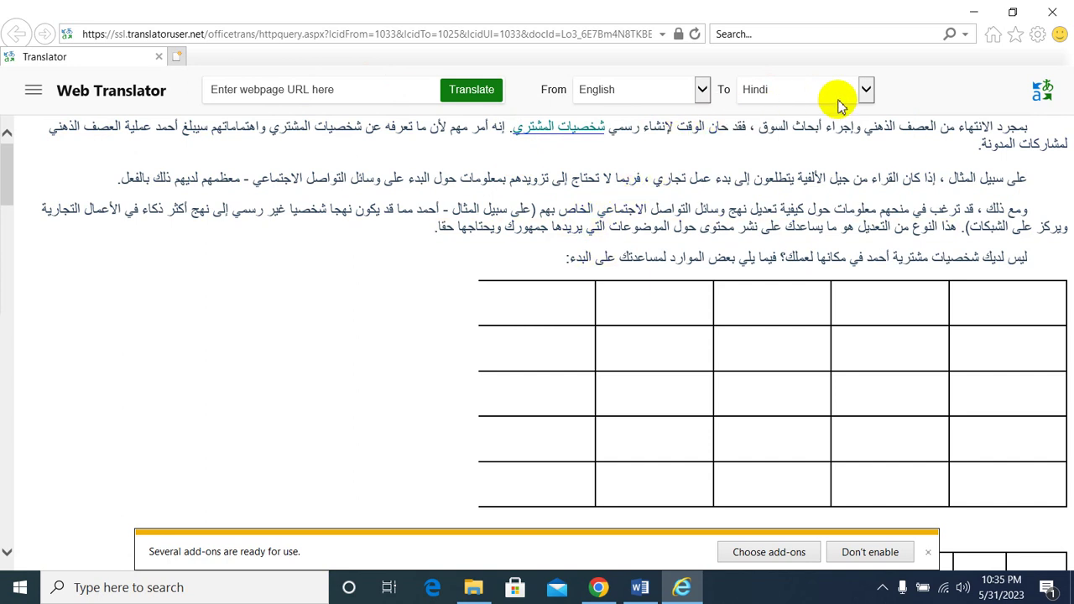
- Dismiss the add-ons notification and bring up the translator site's navigation menu
scroll(678, 277, down, 3)
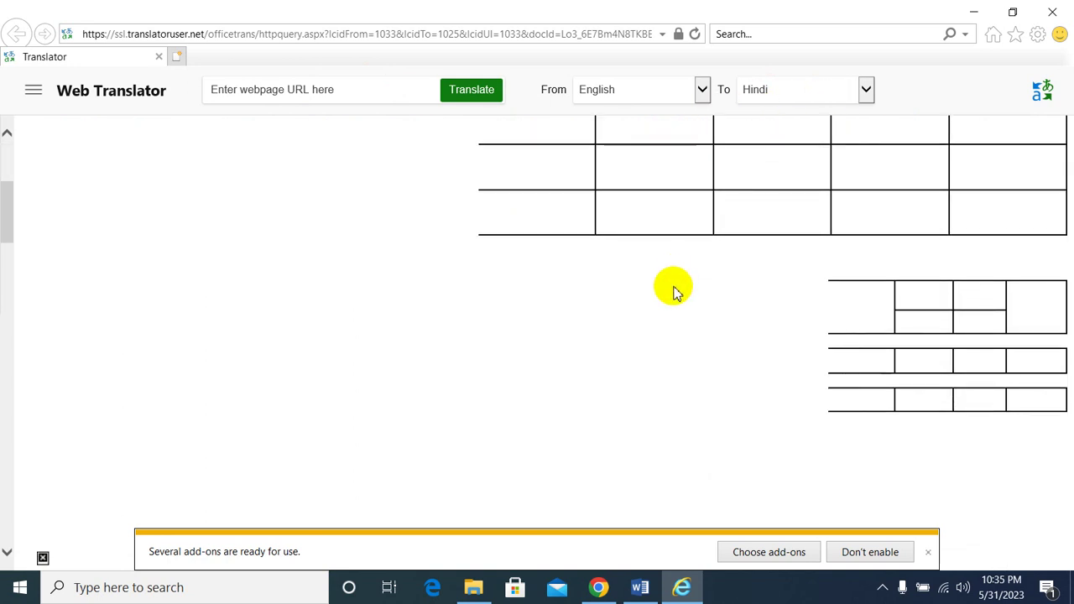
scroll(674, 291, up, 2)
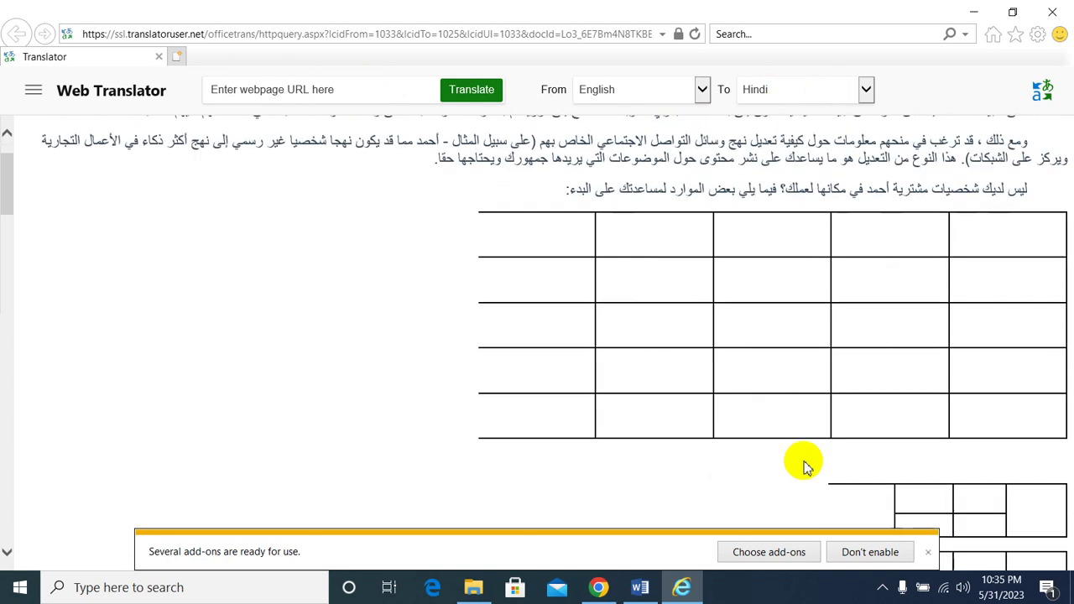
click(869, 552)
scroll(513, 221, up, 1)
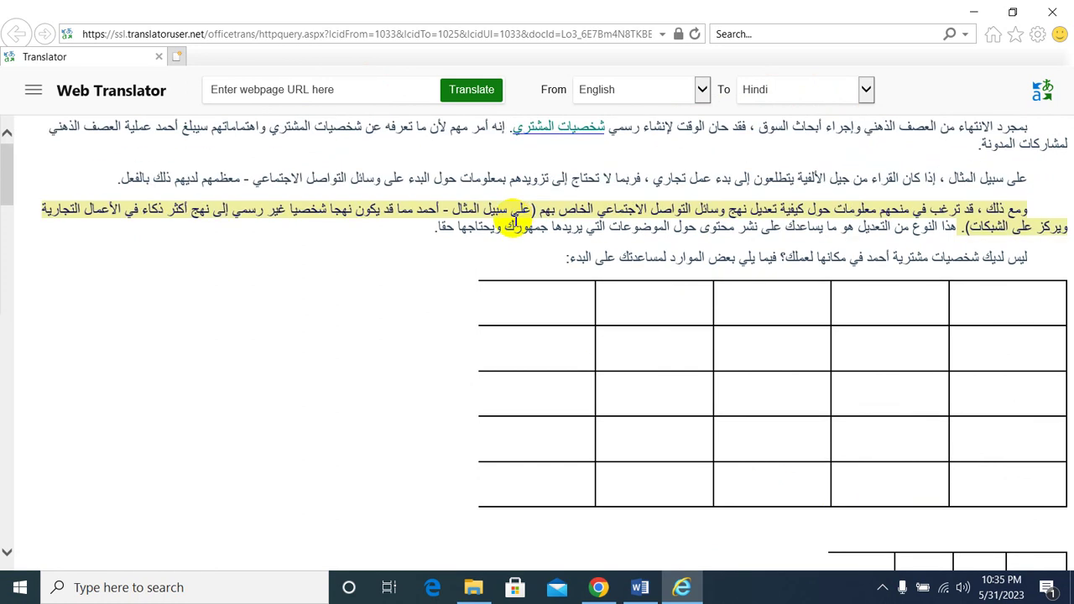
click(34, 92)
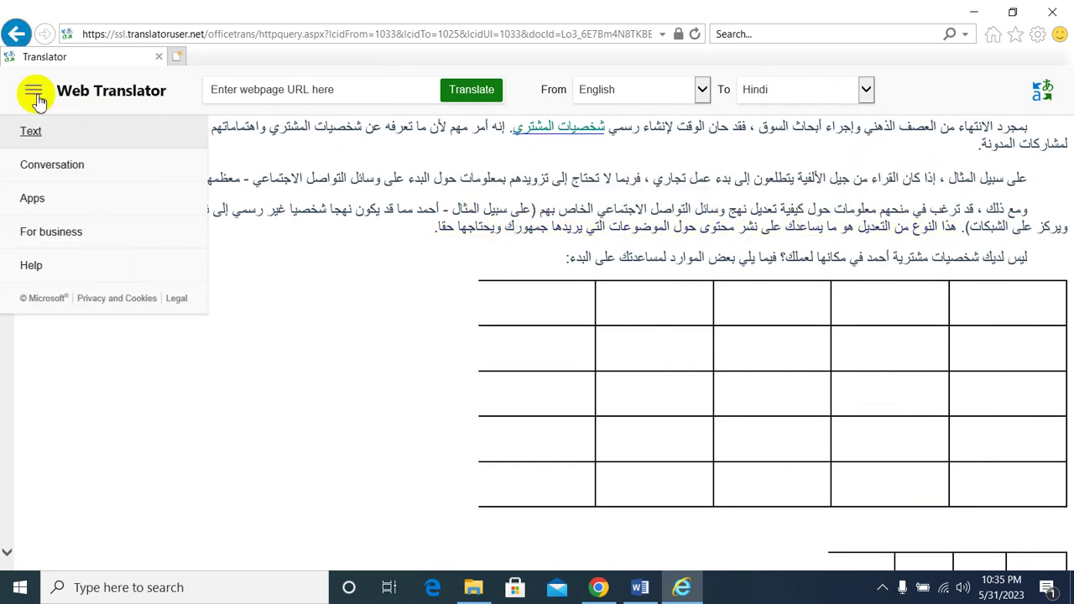
- Open the Bing text translator and pick Hindi from the target-language list
click(88, 140)
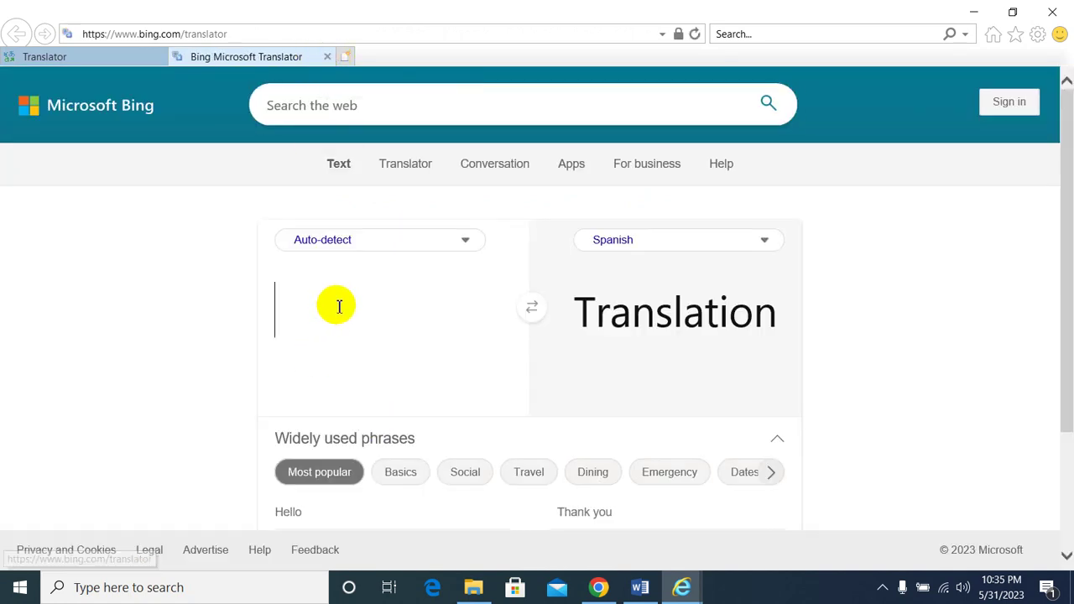
click(776, 248)
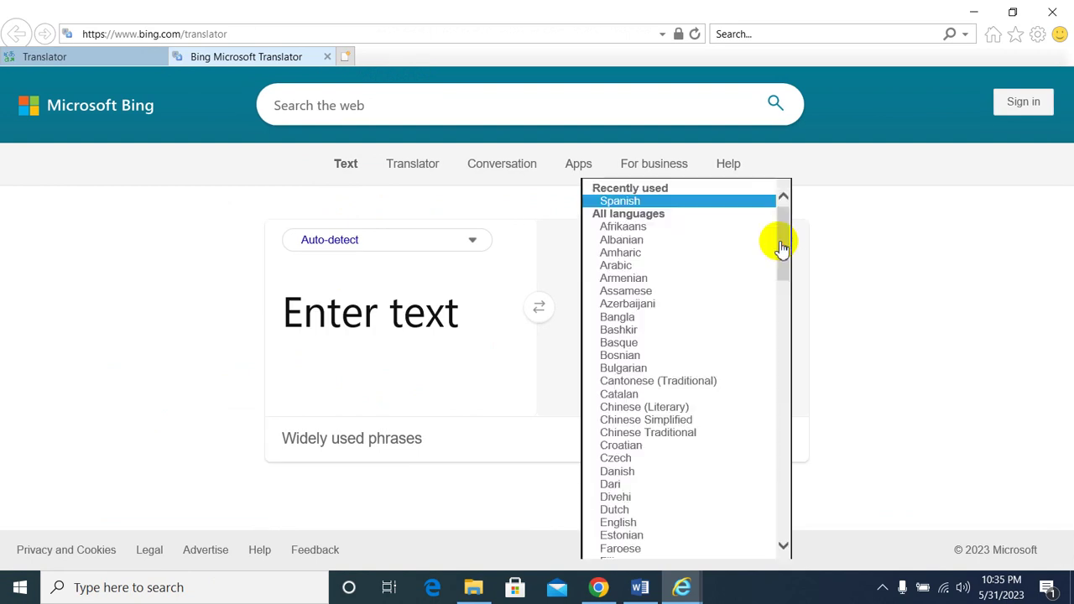
scroll(678, 354, down, 3)
scroll(678, 359, down, 3)
scroll(678, 360, down, 1)
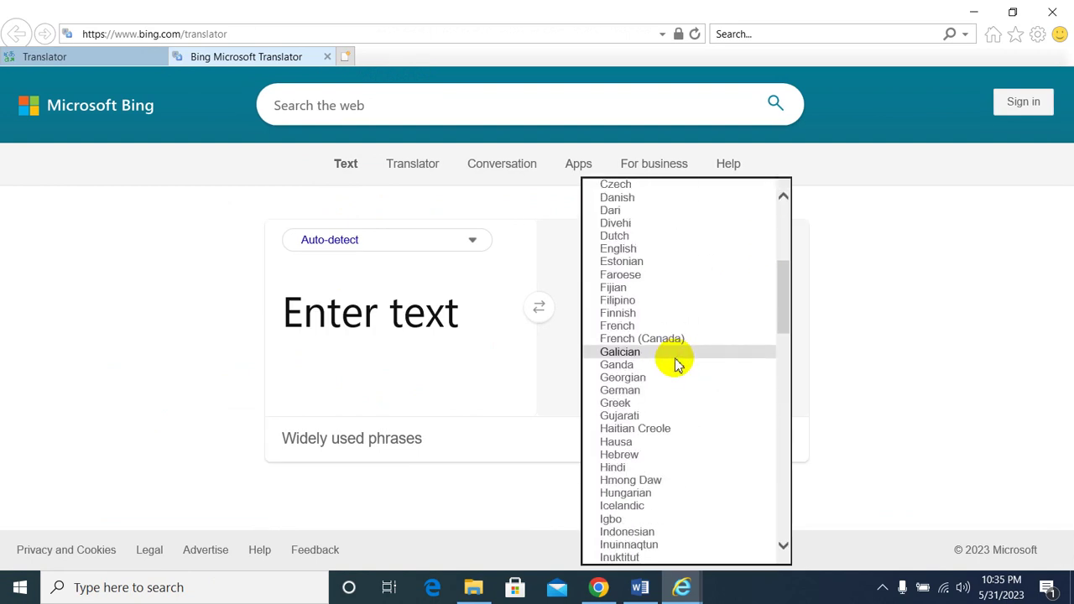
scroll(677, 363, down, 3)
scroll(674, 367, down, 2)
scroll(676, 371, down, 2)
scroll(676, 374, down, 3)
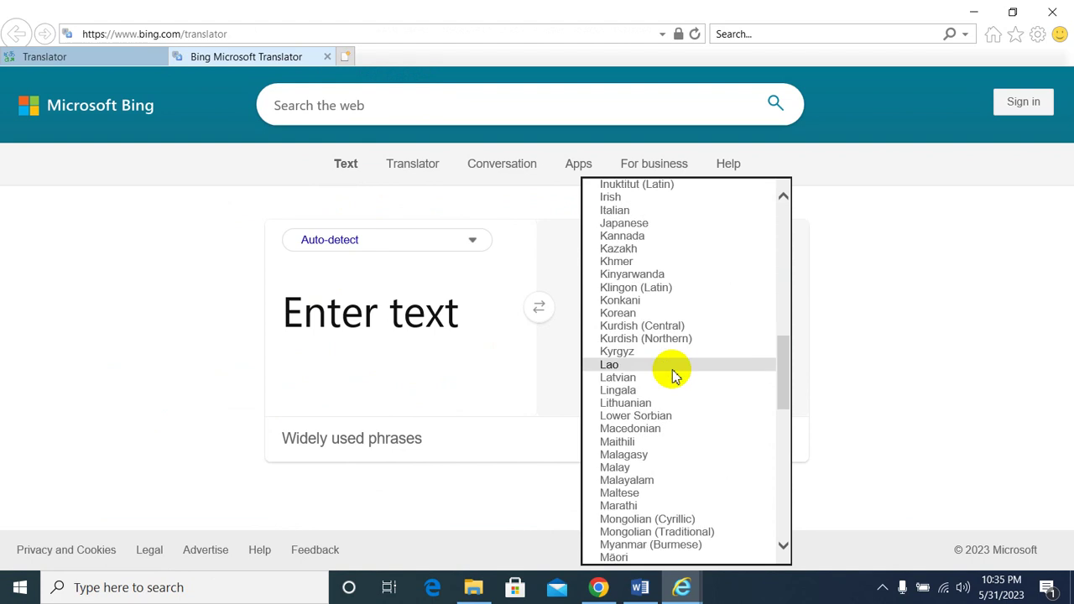
scroll(676, 375, down, 1)
scroll(676, 376, down, 3)
scroll(676, 376, up, 4)
scroll(676, 376, up, 2)
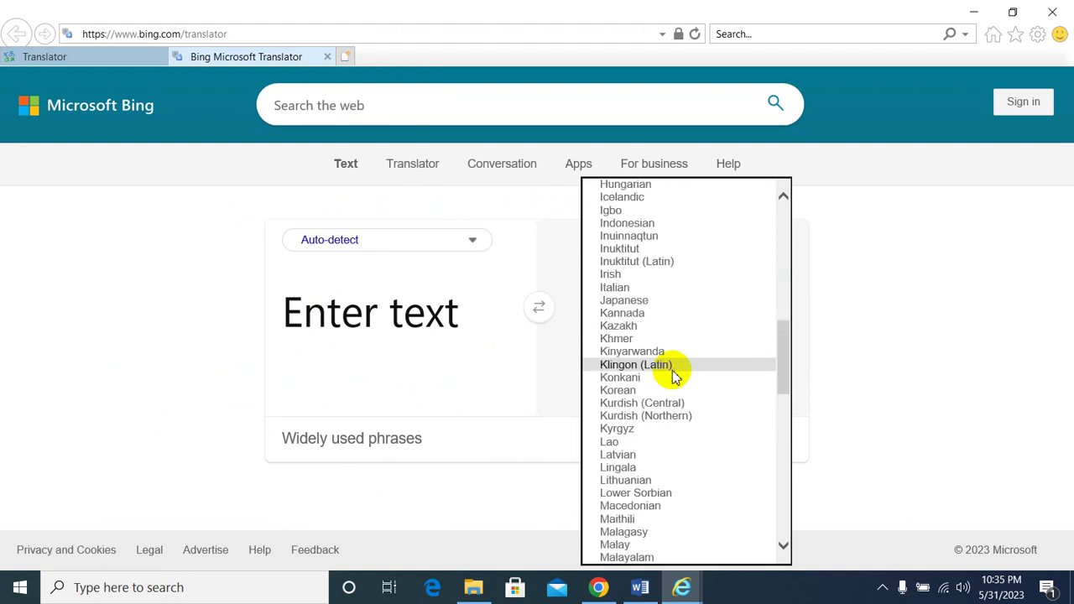
scroll(676, 376, up, 2)
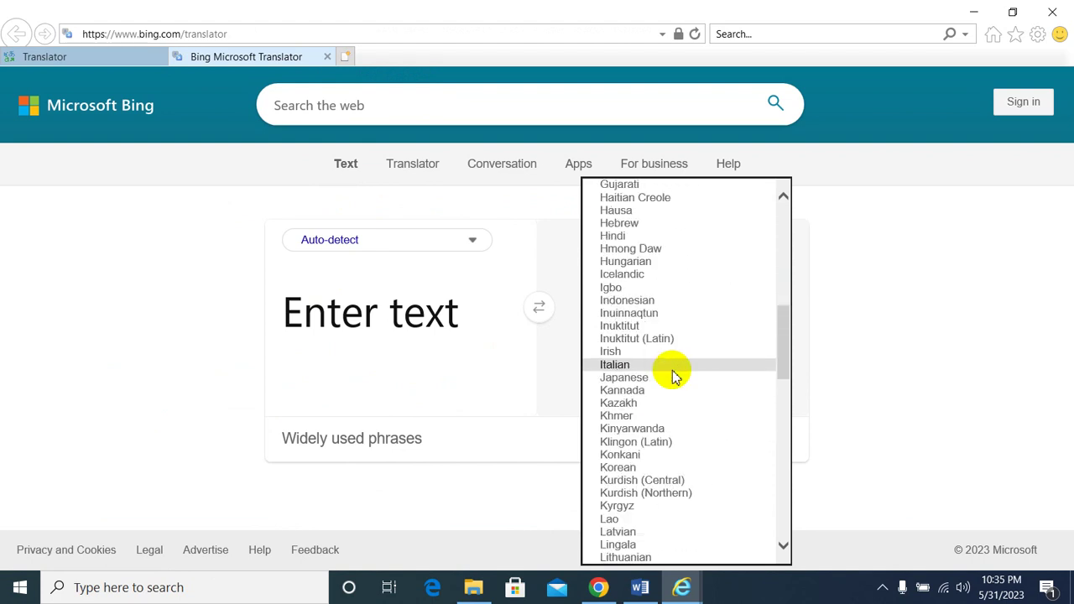
click(609, 236)
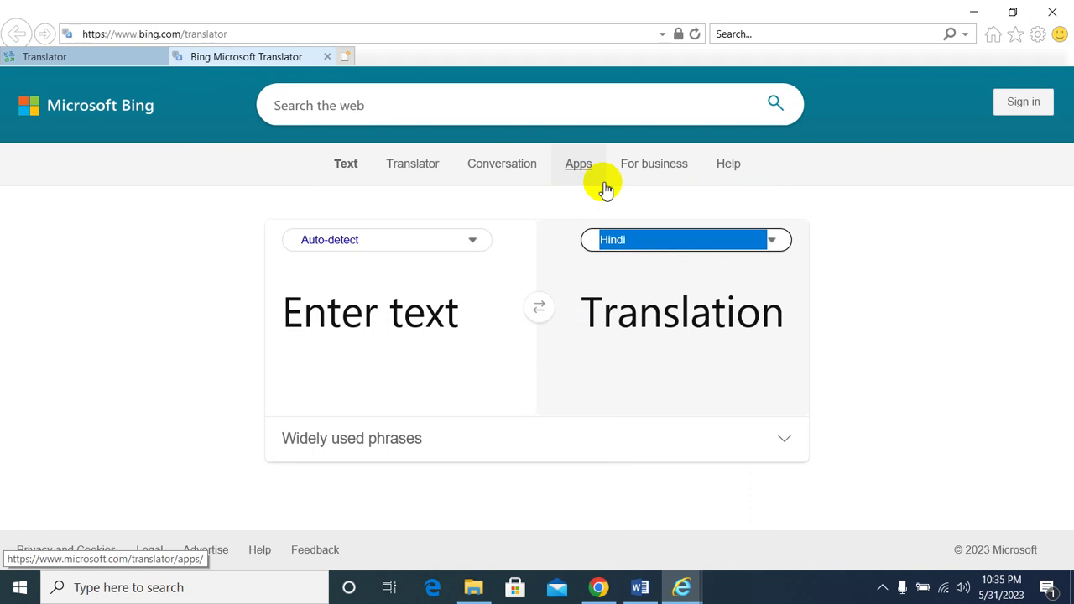
- In Word, select the first paragraph from 'Once' to 'posts.' and return to the Bing Translator window
click(970, 12)
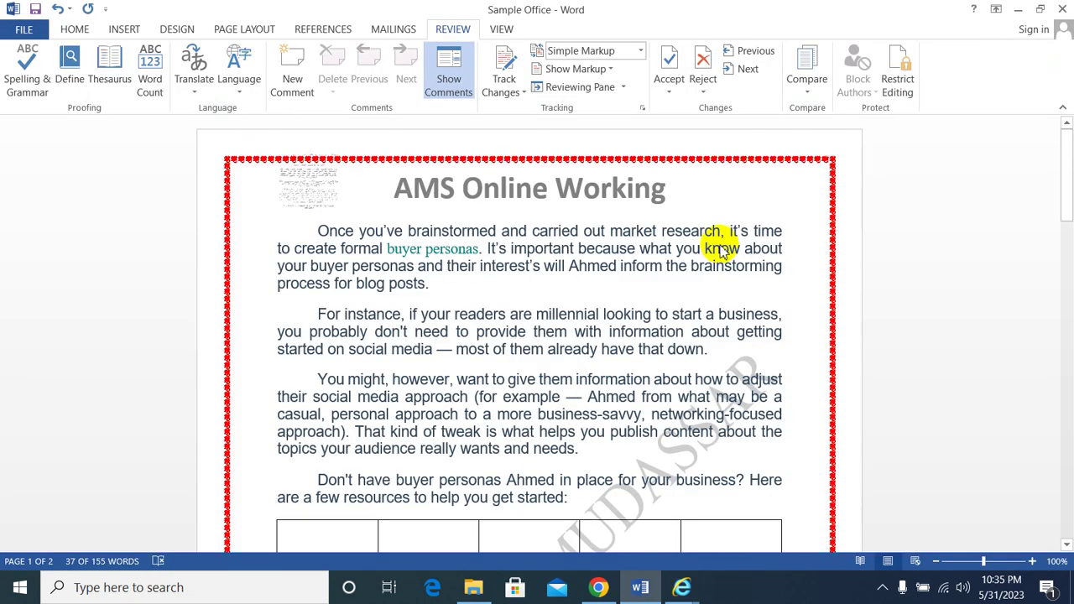
triple_click(319, 232)
key(ctrl+c)
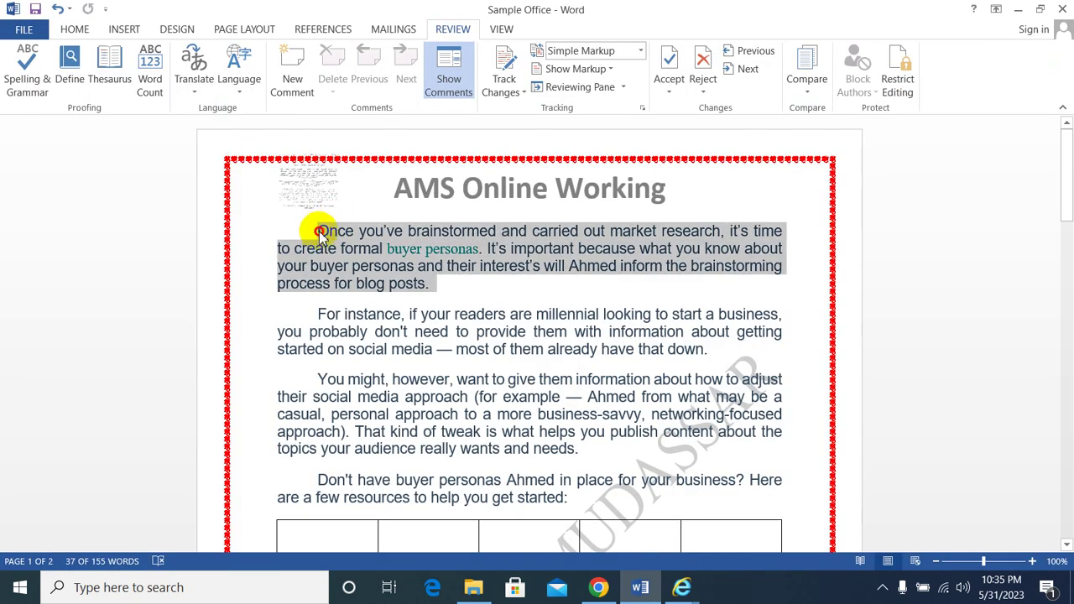
click(416, 266)
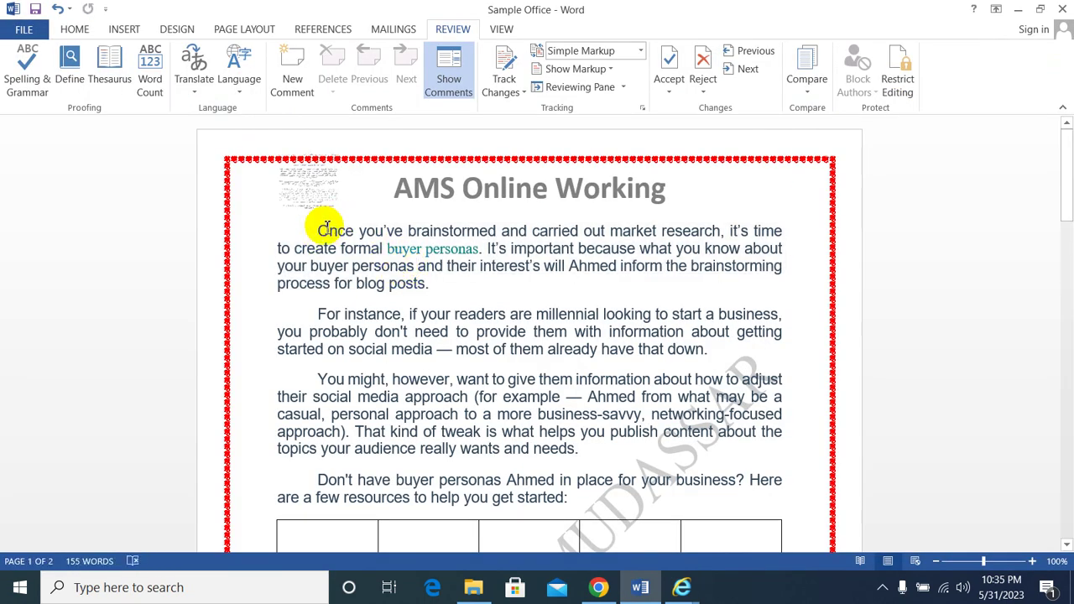
drag(319, 228, 429, 285)
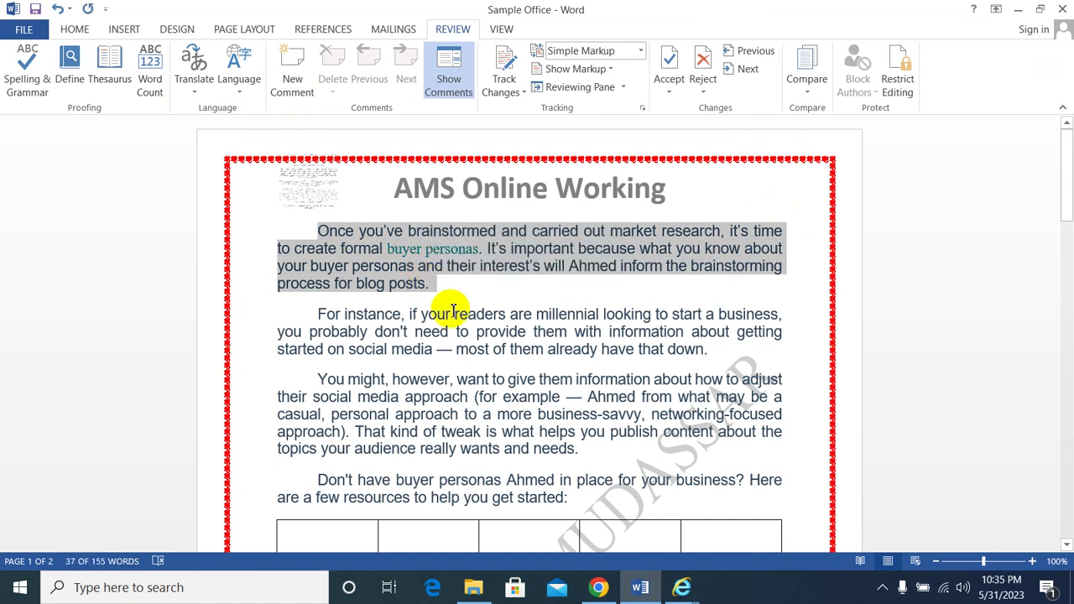
click(684, 589)
mouse_move(681, 587)
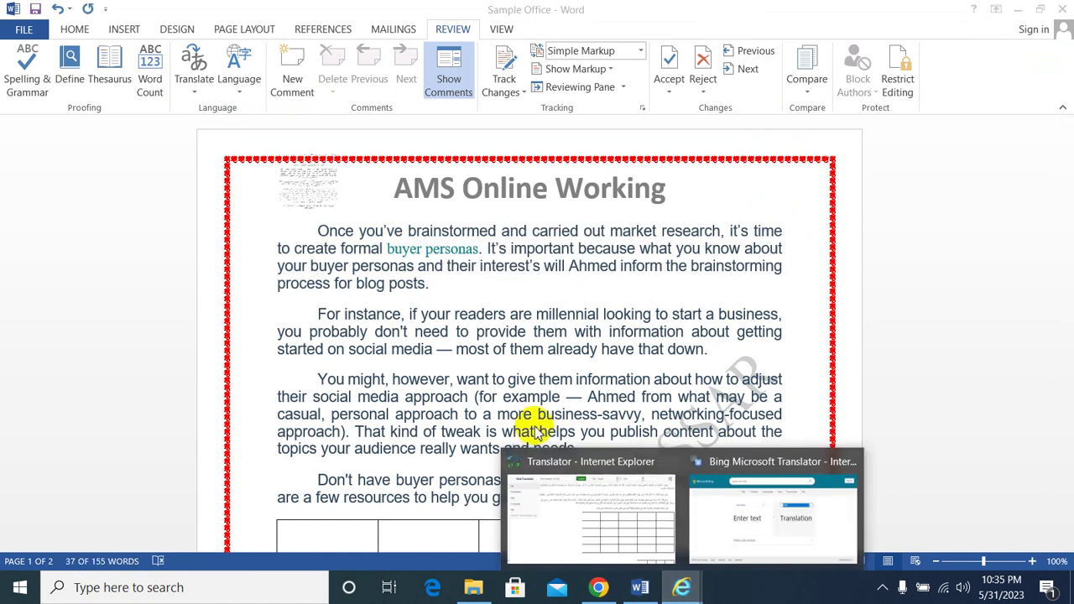
click(720, 509)
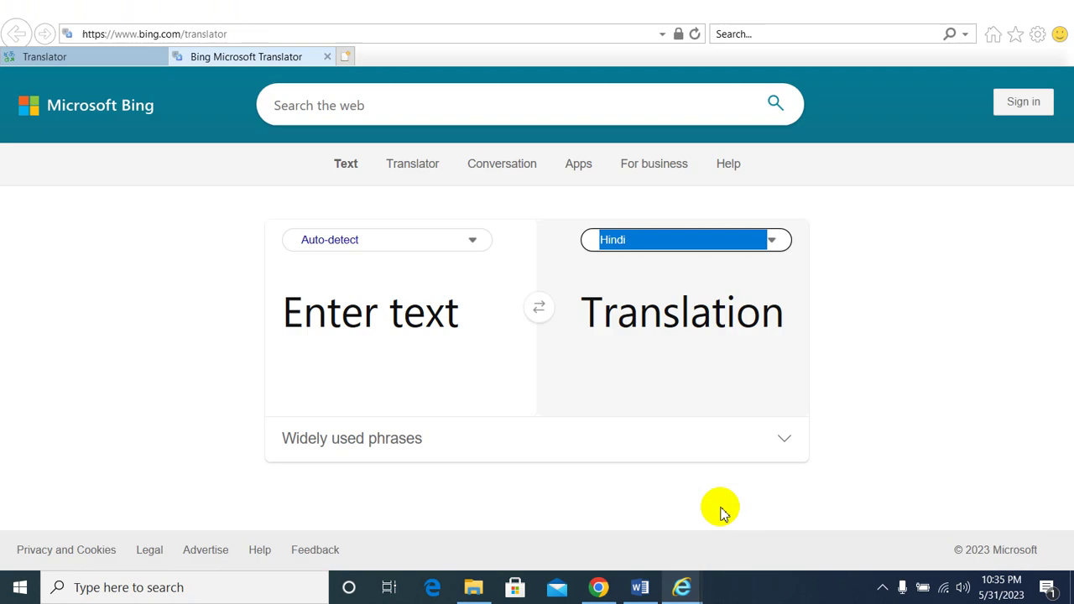
- Paste the paragraph into Bing Translator and switch the translation target from Hindi to Greek
click(414, 301)
key(ctrl+v)
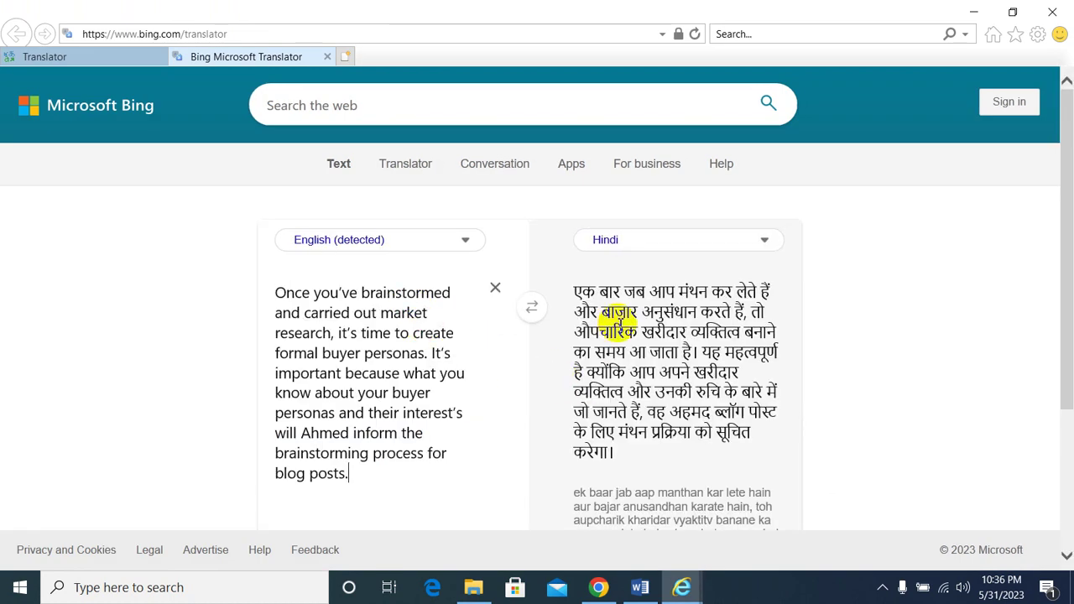
click(765, 240)
scroll(655, 370, down, 4)
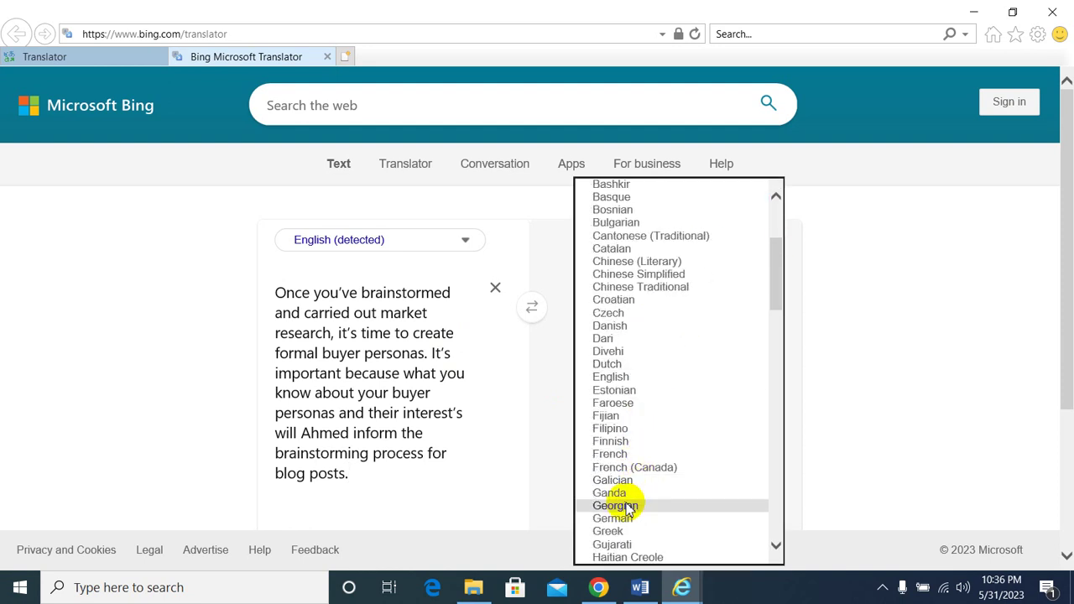
scroll(621, 445, down, 3)
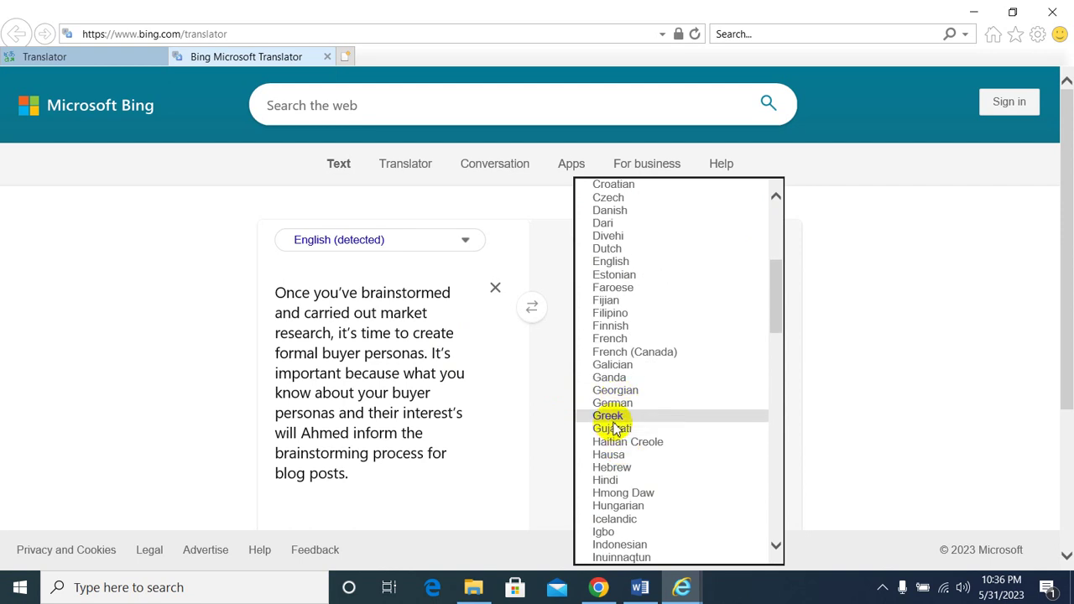
click(614, 417)
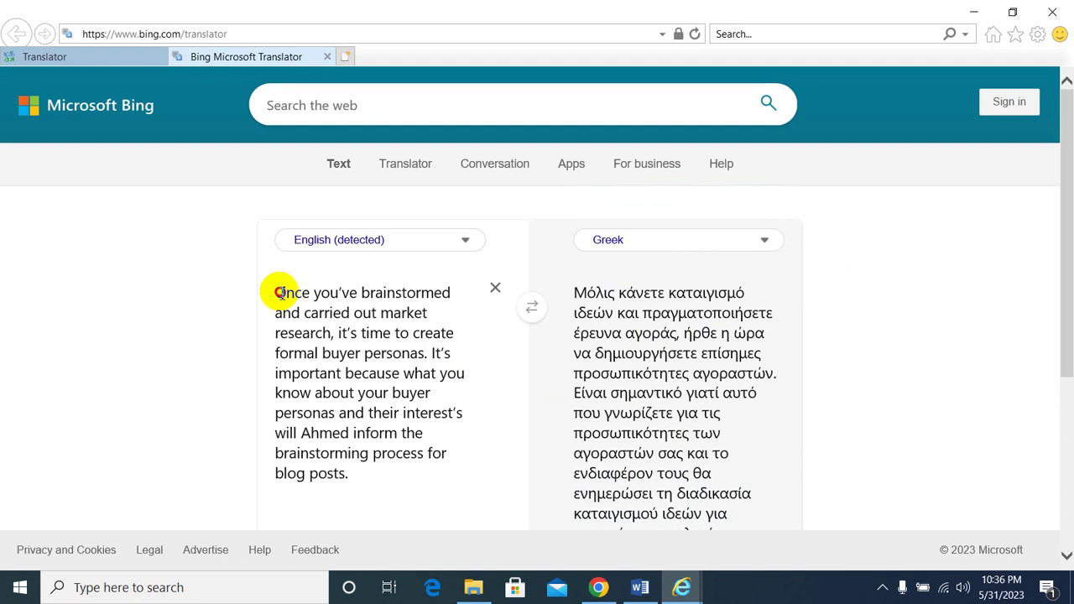
- Delete the English source text and close the browser with all its tabs
drag(277, 290, 420, 489)
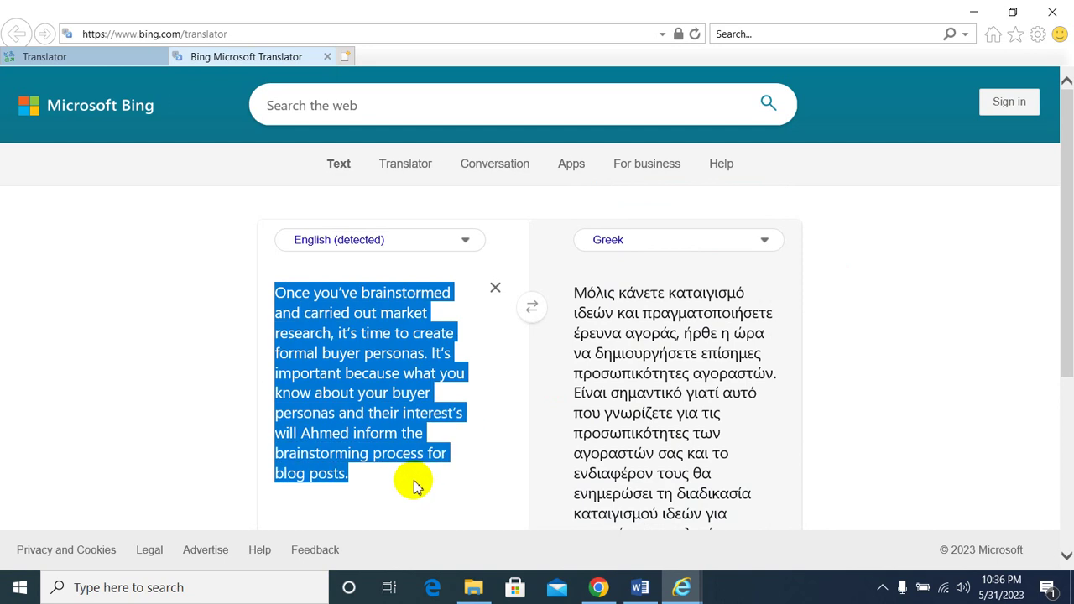
key(Delete)
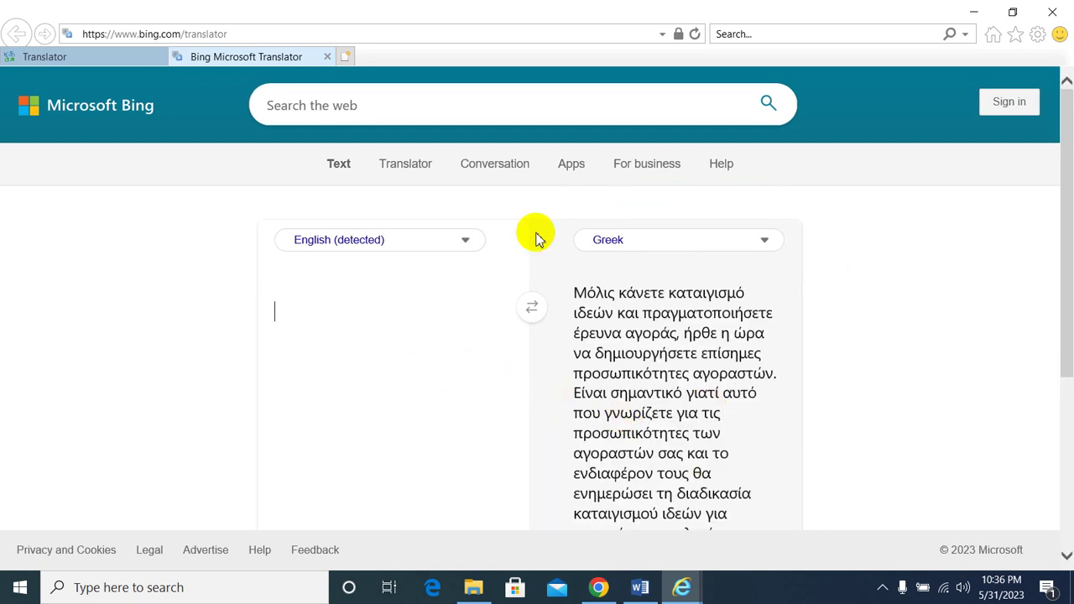
click(1051, 12)
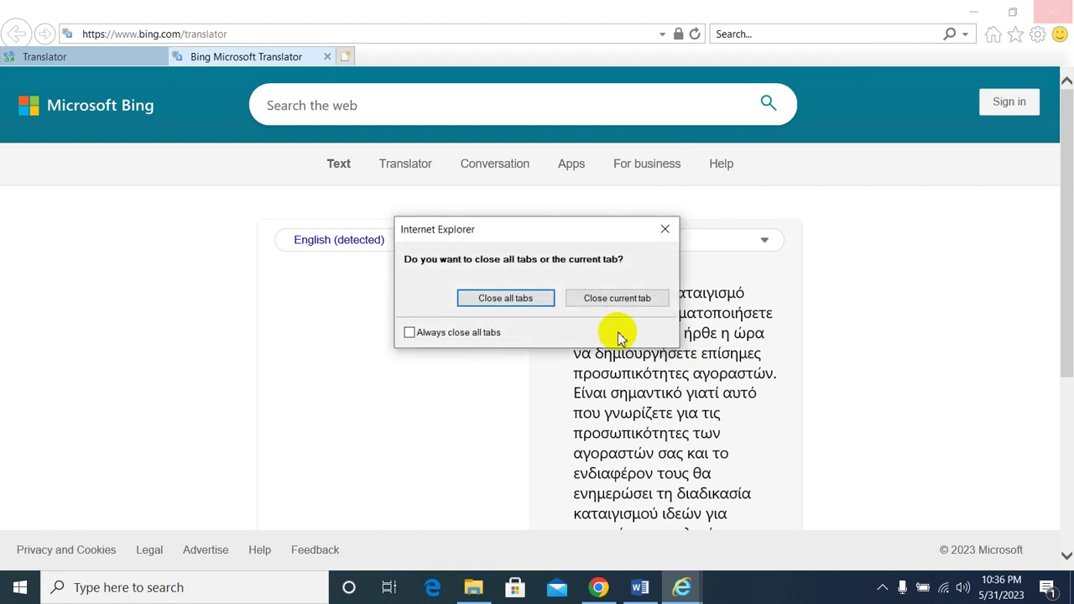
click(541, 300)
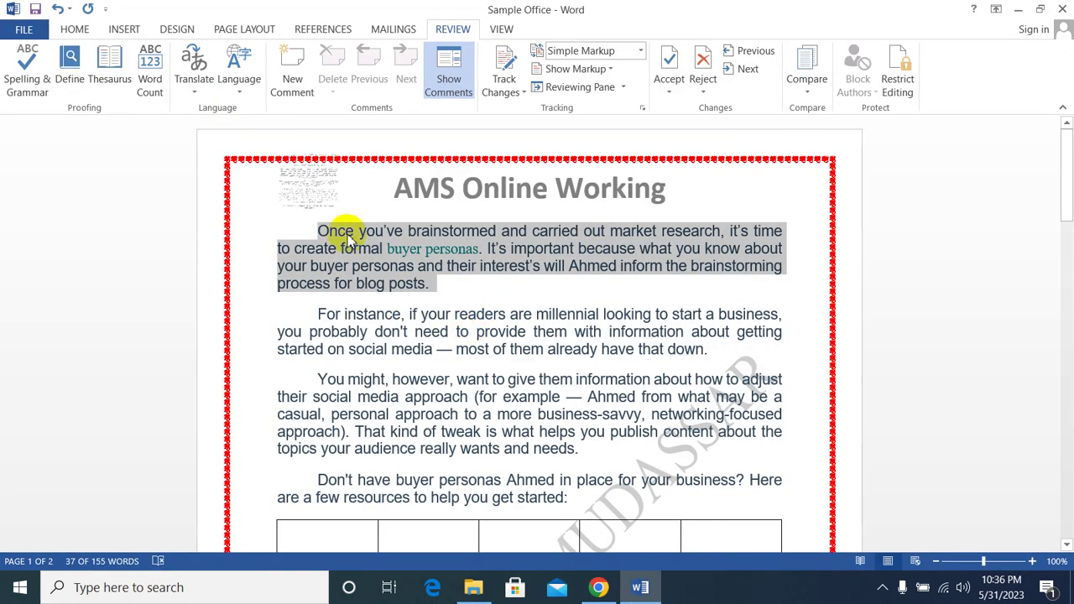
- Inspect the Review tab's Language dropdown and Set Proofing Language settings, dismissing both without changes
click(431, 284)
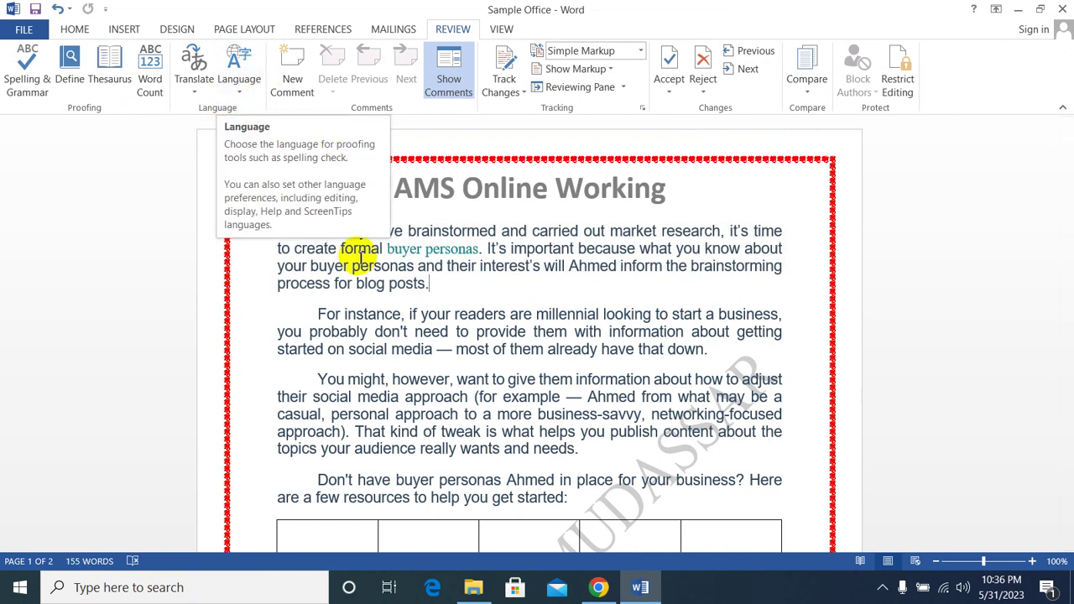
click(239, 90)
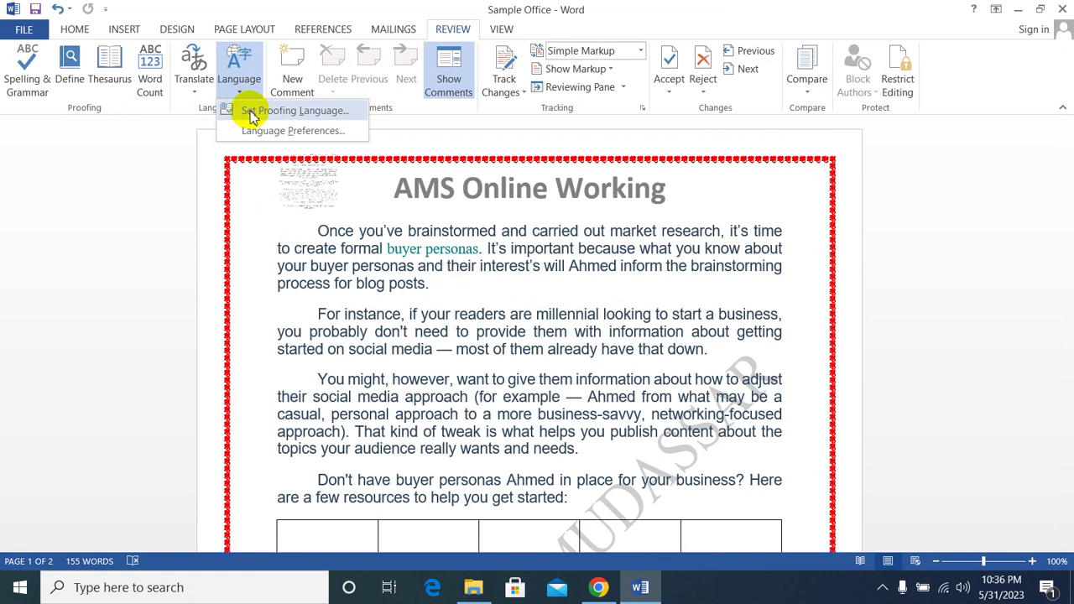
click(252, 114)
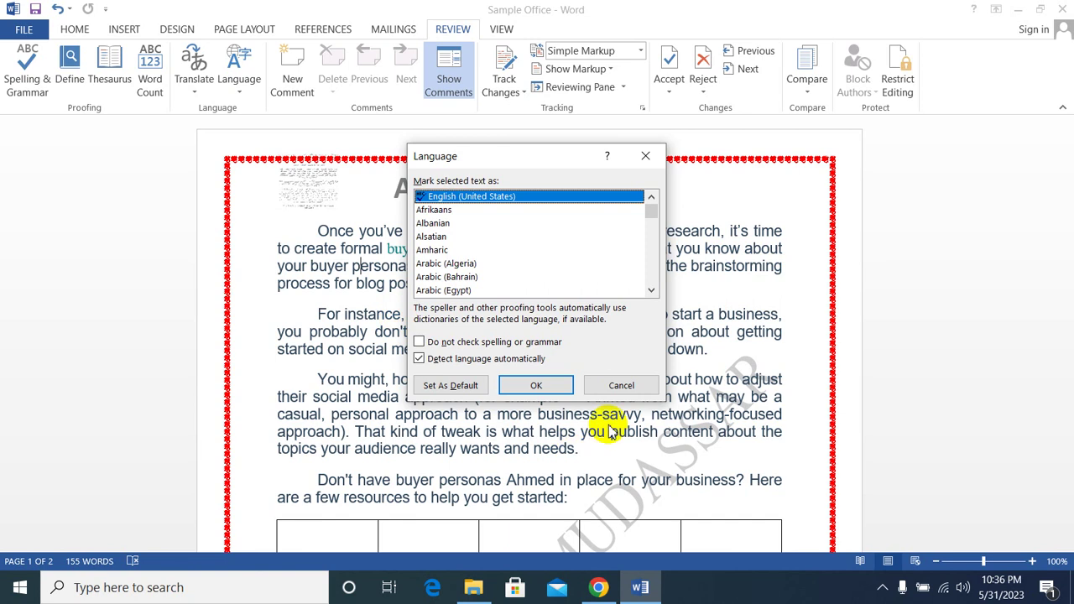
click(620, 385)
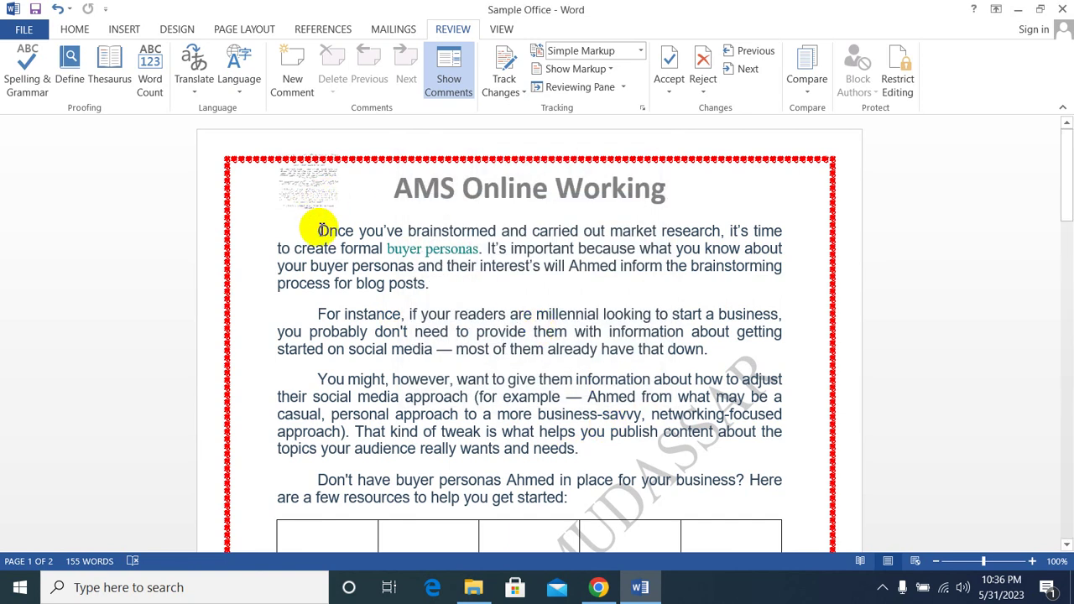
click(240, 94)
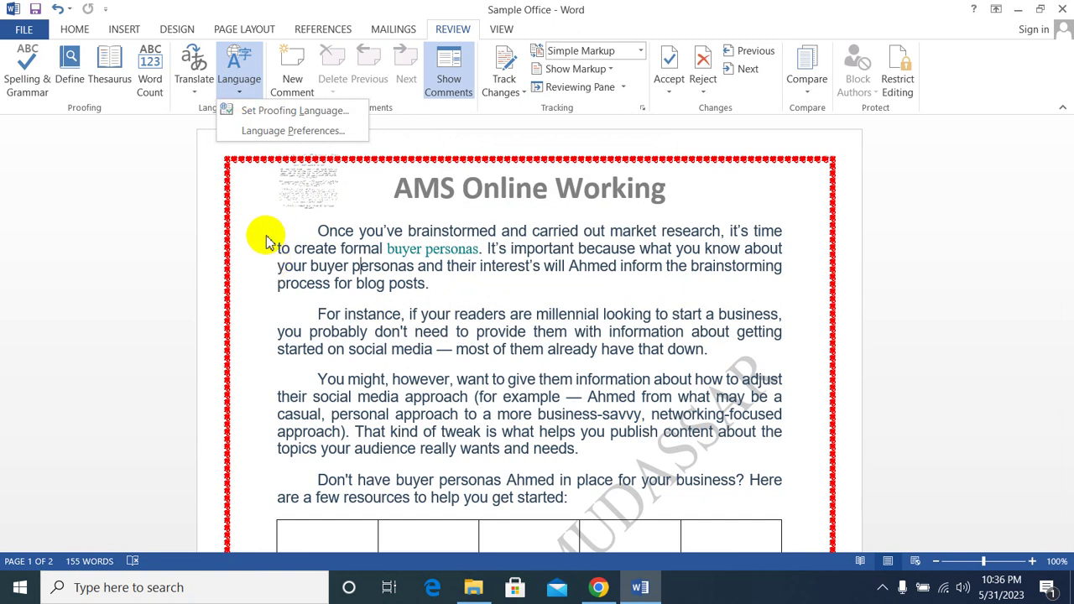
click(300, 245)
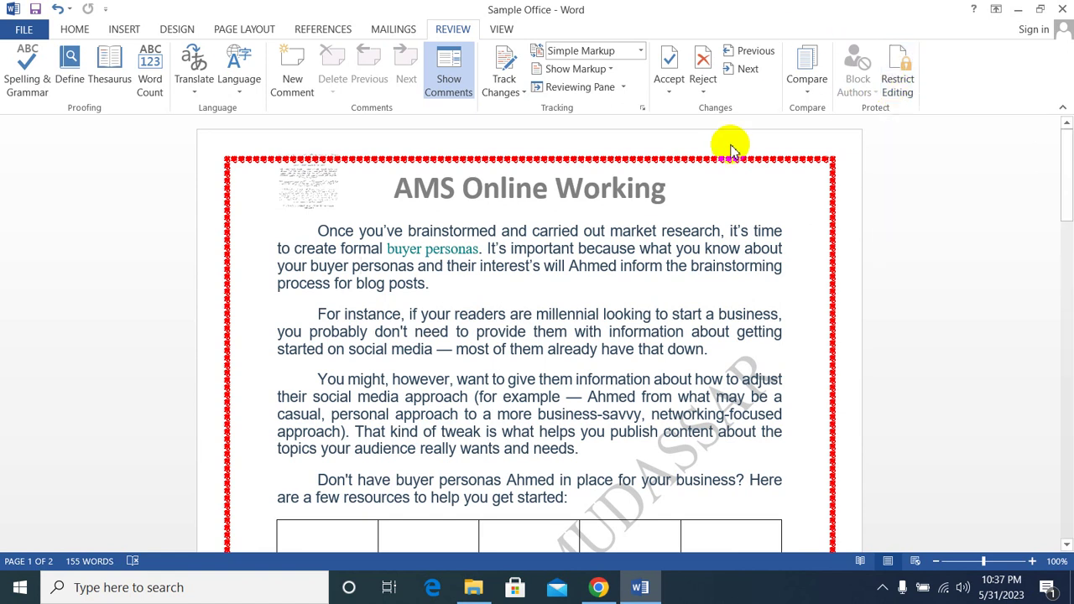
- Open the Start menu's app list and expand the Microsoft Office 2013 folder to reveal Access 2013, Excel 2013 and more
click(14, 592)
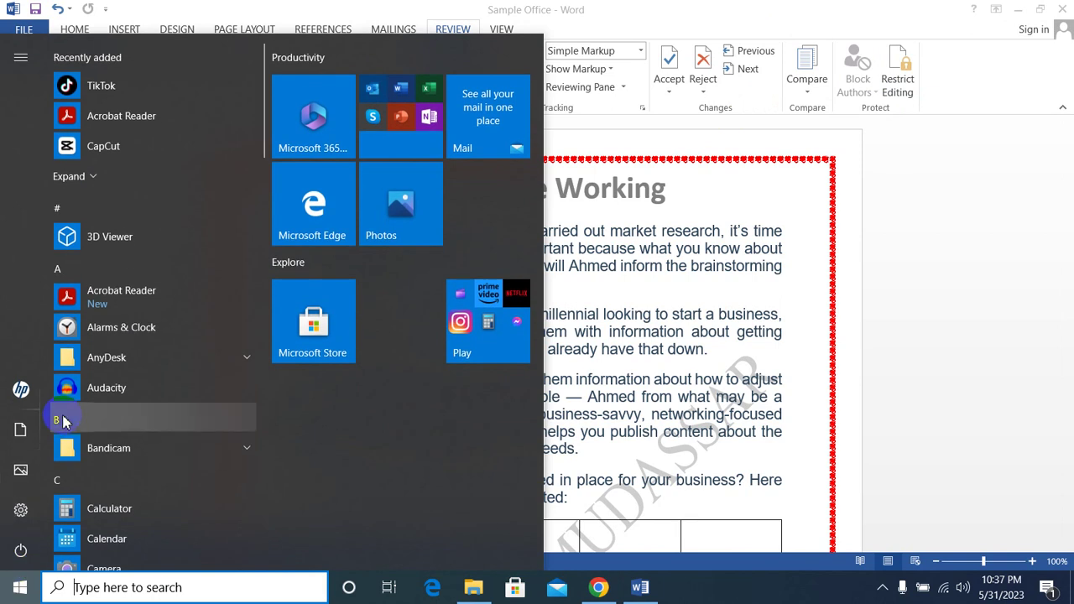
scroll(126, 489, down, 4)
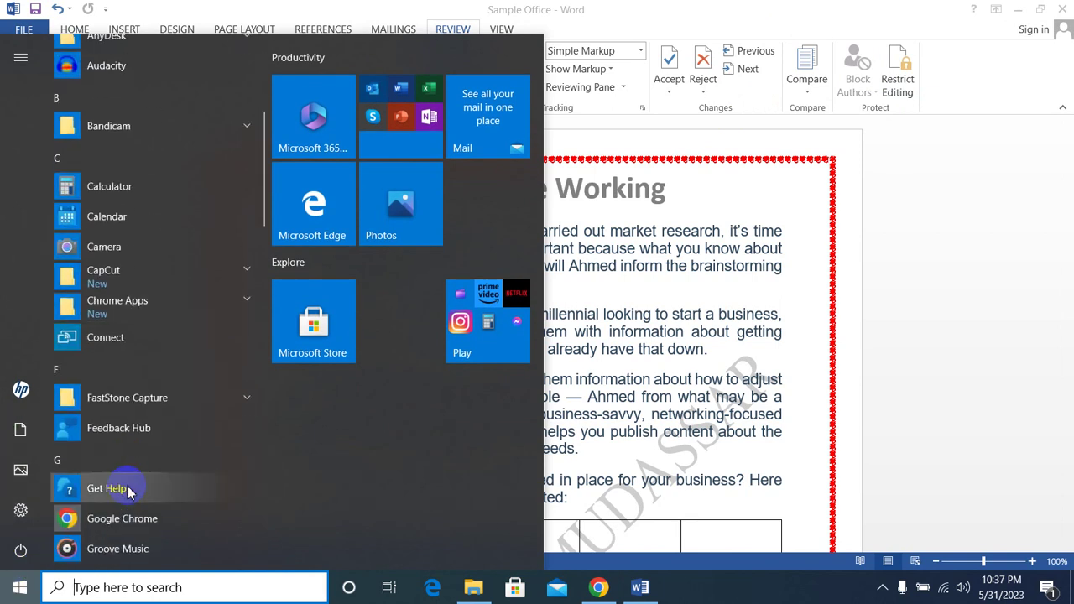
scroll(128, 491, down, 4)
scroll(130, 488, down, 4)
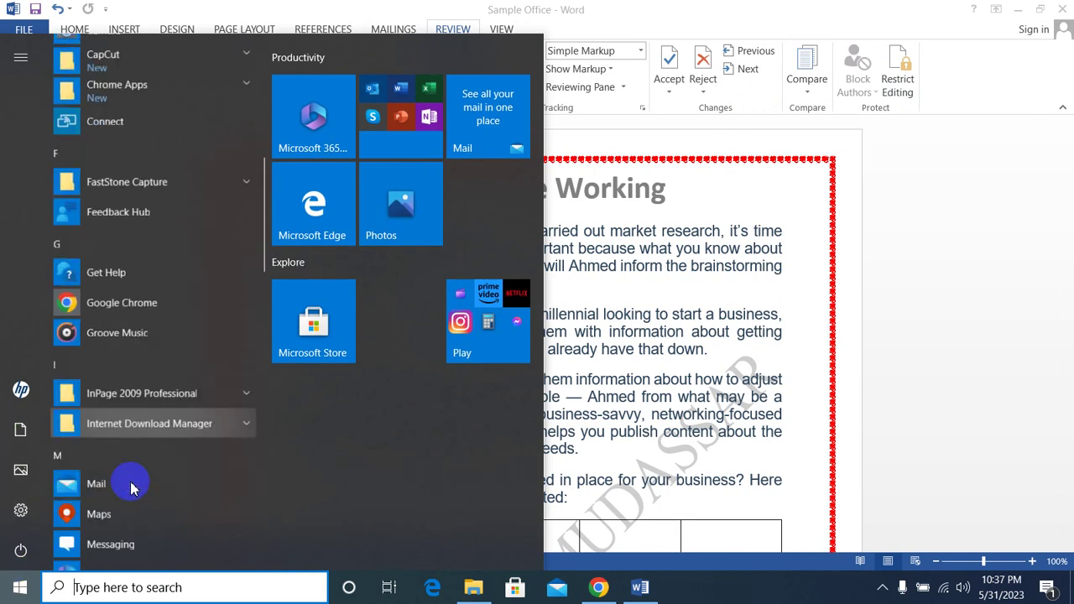
scroll(130, 488, down, 2)
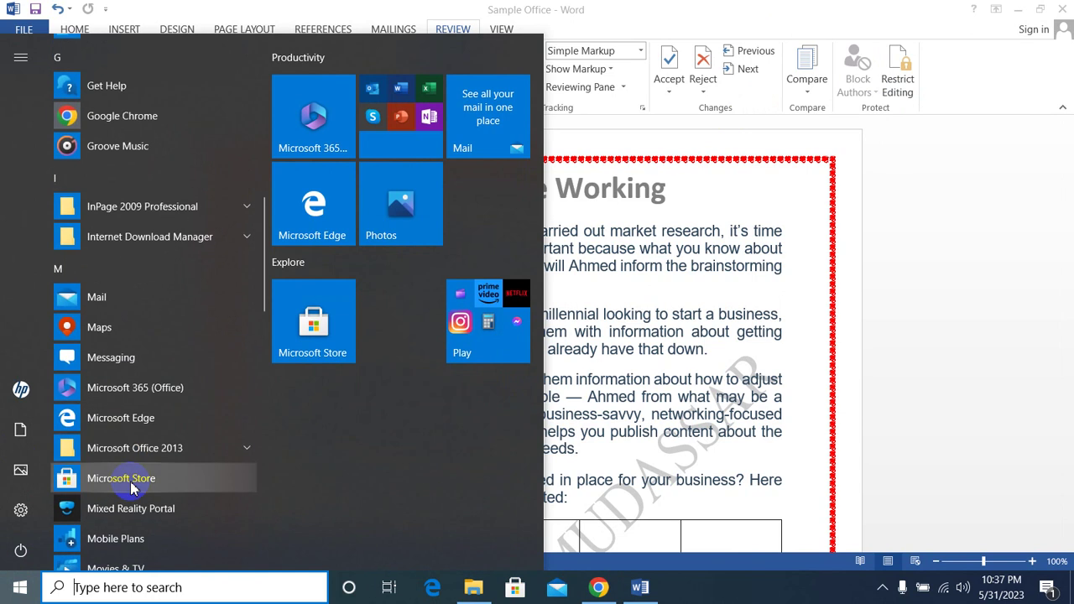
click(257, 450)
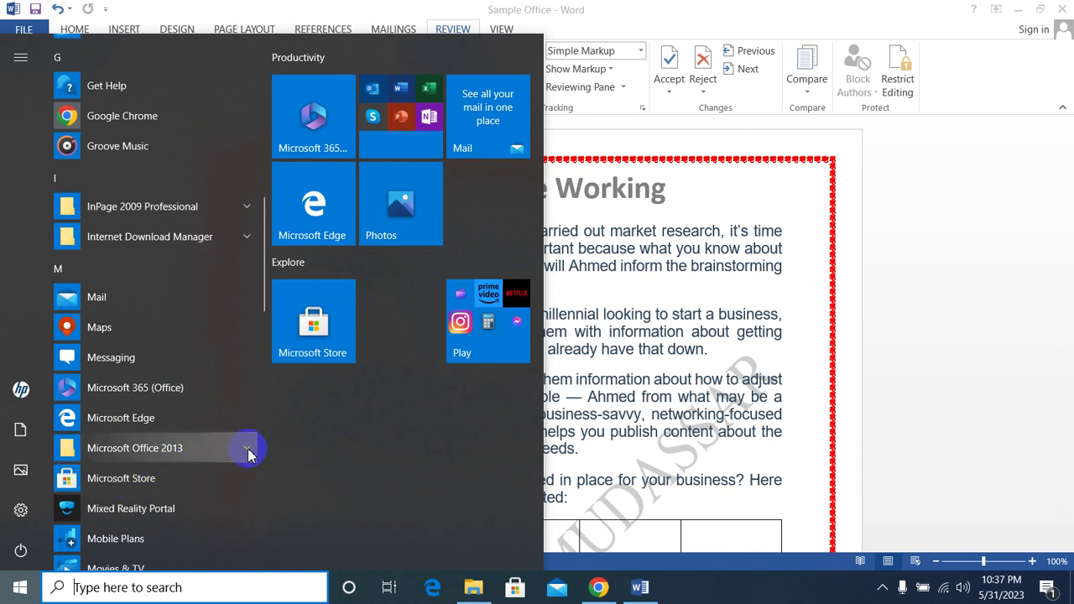
click(252, 448)
scroll(209, 463, down, 4)
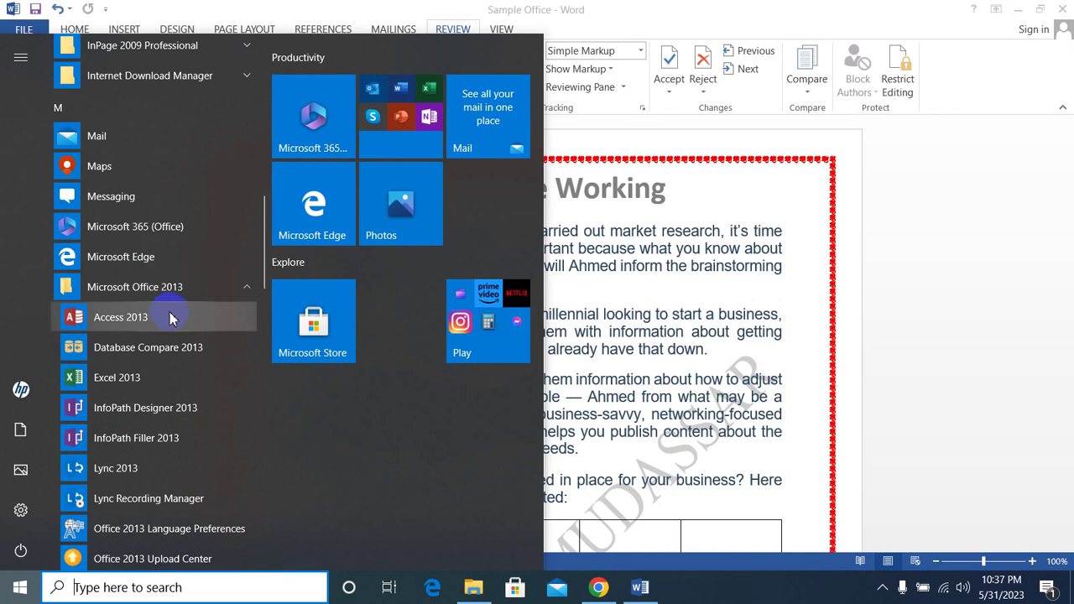
- Launch Office 2013 Language Preferences from the Start menu to review the language settings
click(12, 592)
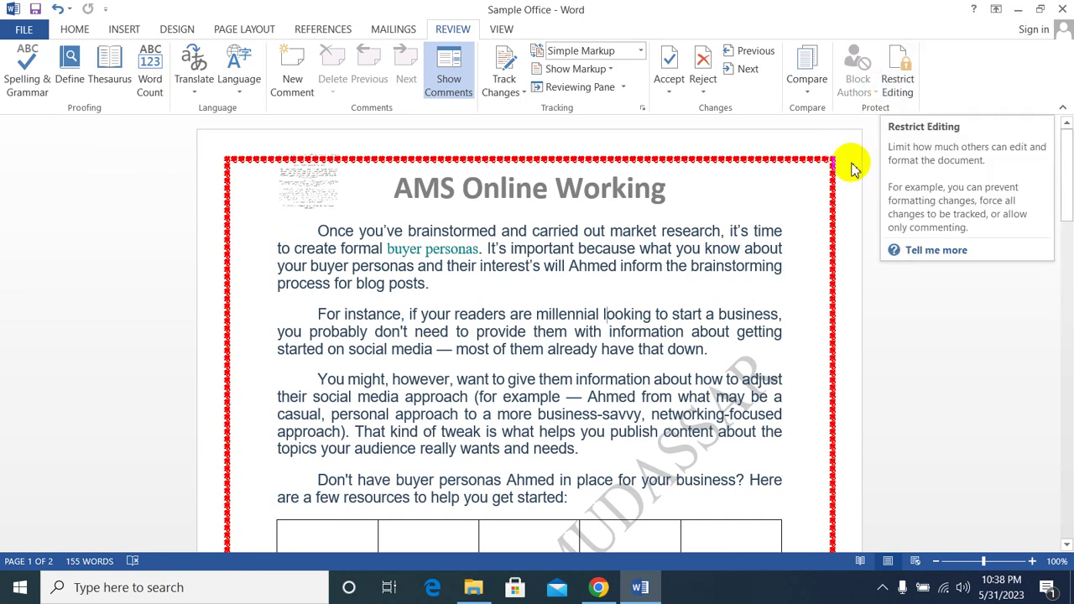
mouse_move(852, 169)
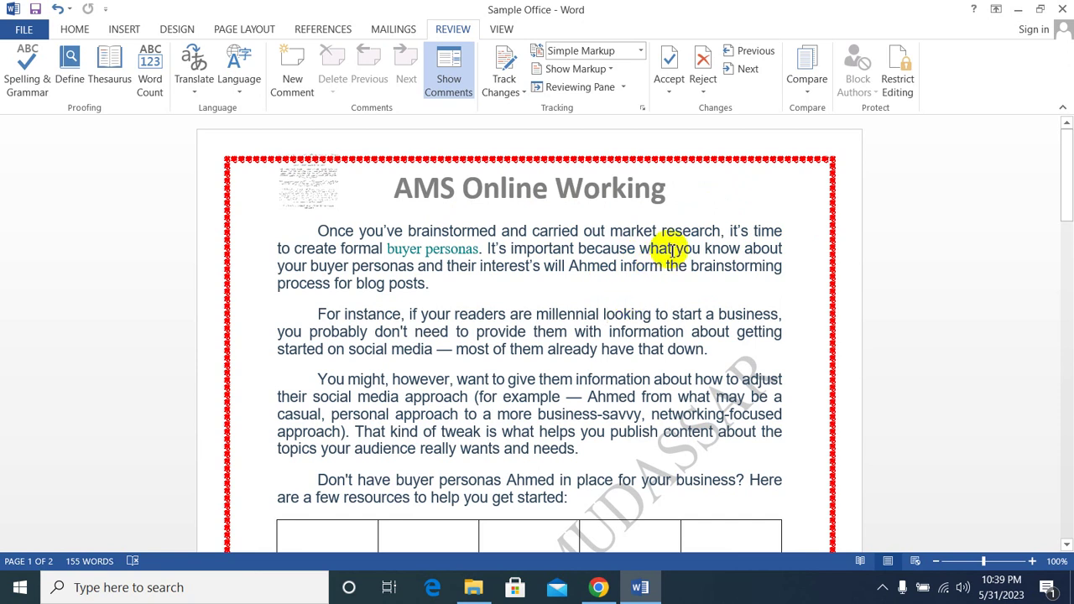
- Restrict Editing: limit formatting to selected styles and allow only No changes (Read only) editing
click(897, 77)
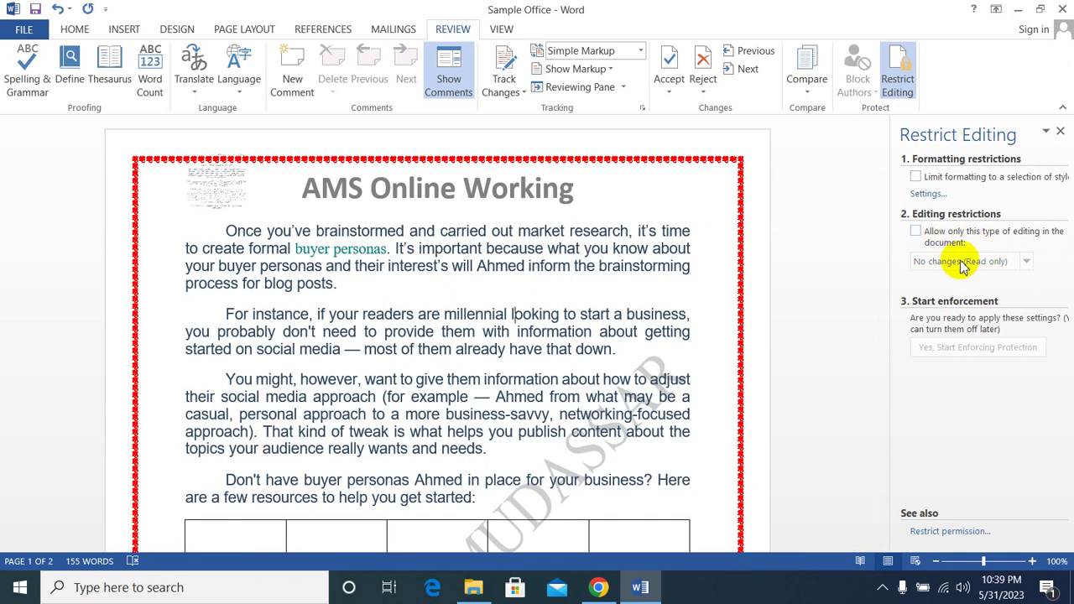
click(916, 178)
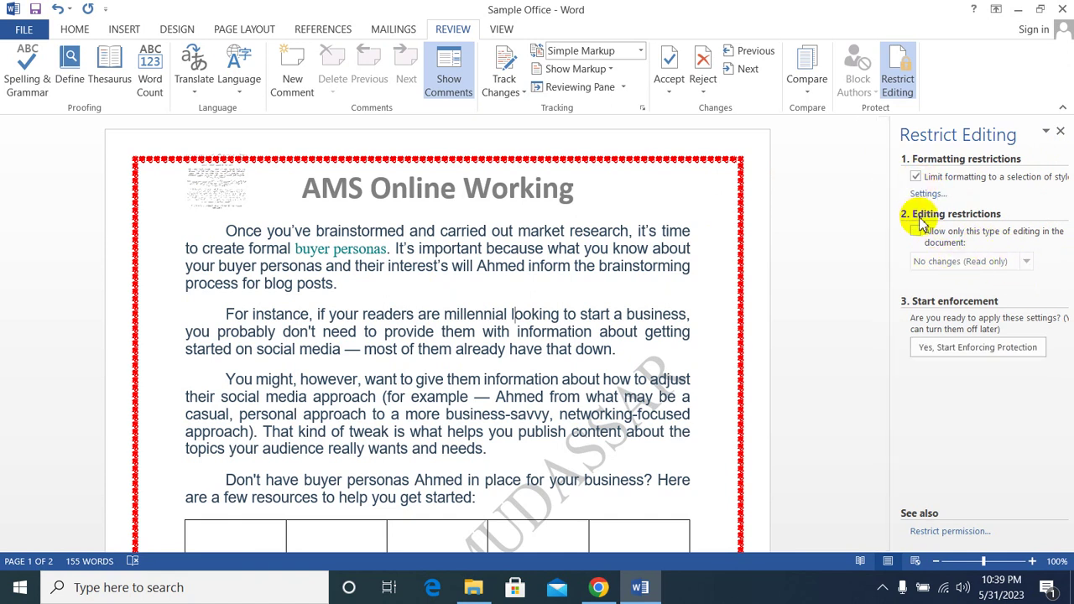
click(916, 240)
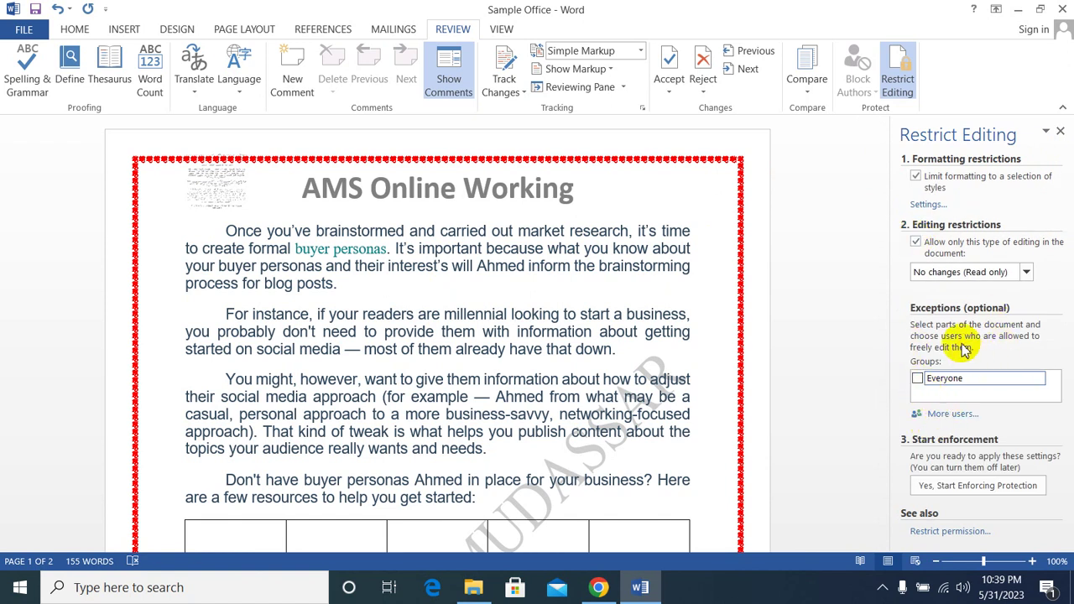
mouse_move(982, 378)
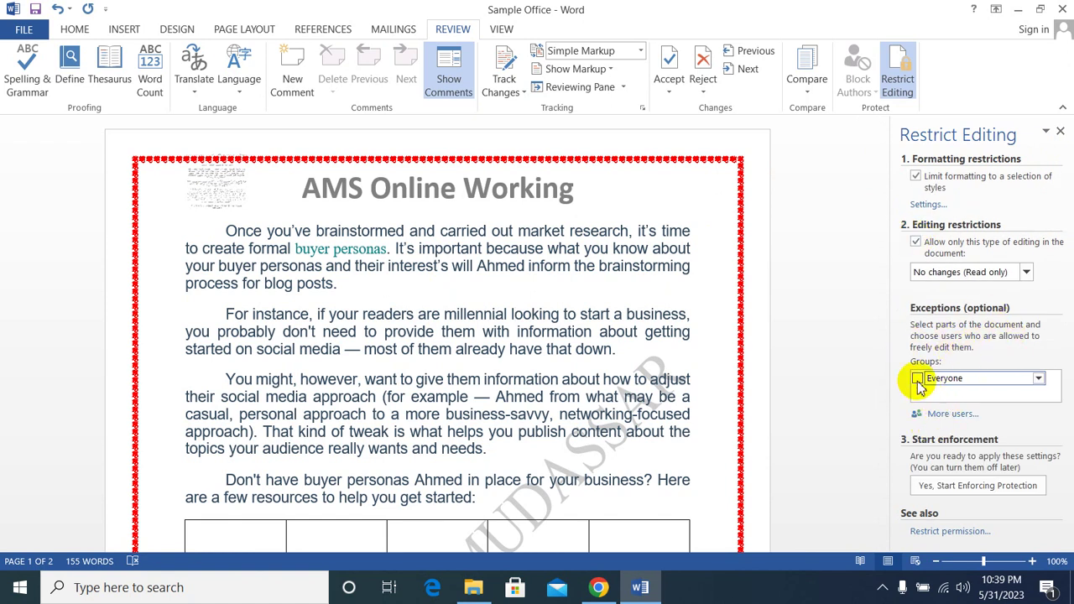
- Tick Everyone as an editing exception, briefly trying Remove all editing permissions before re-ticking it
click(1038, 380)
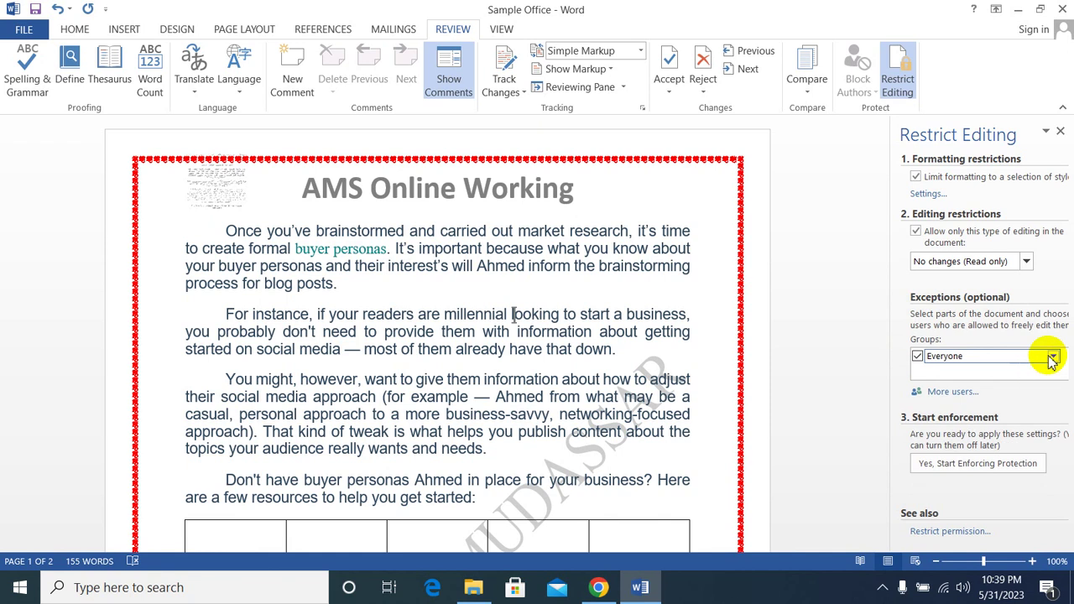
click(1054, 358)
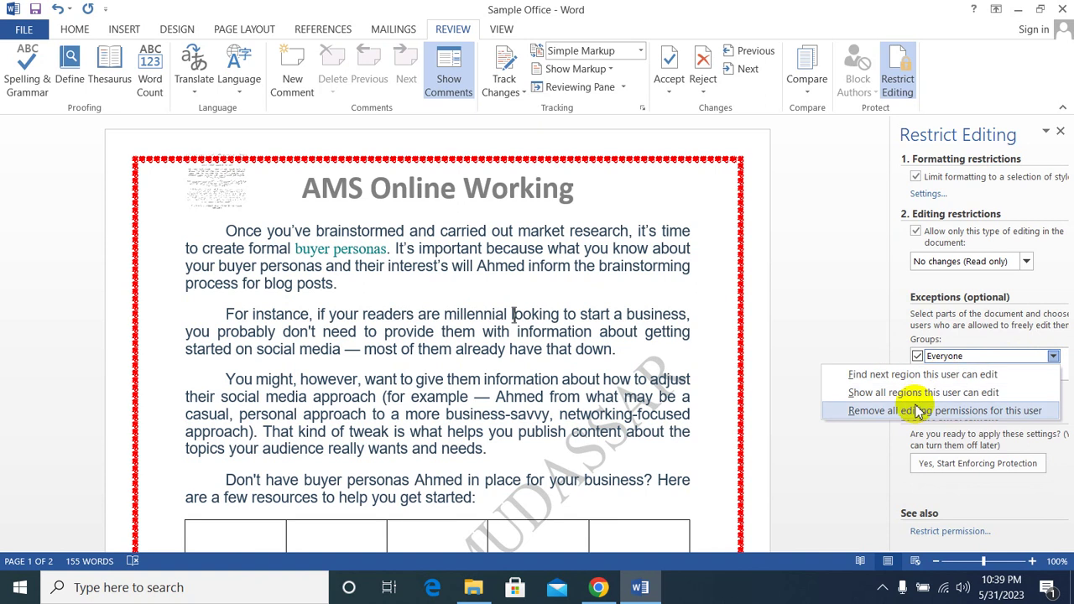
click(910, 411)
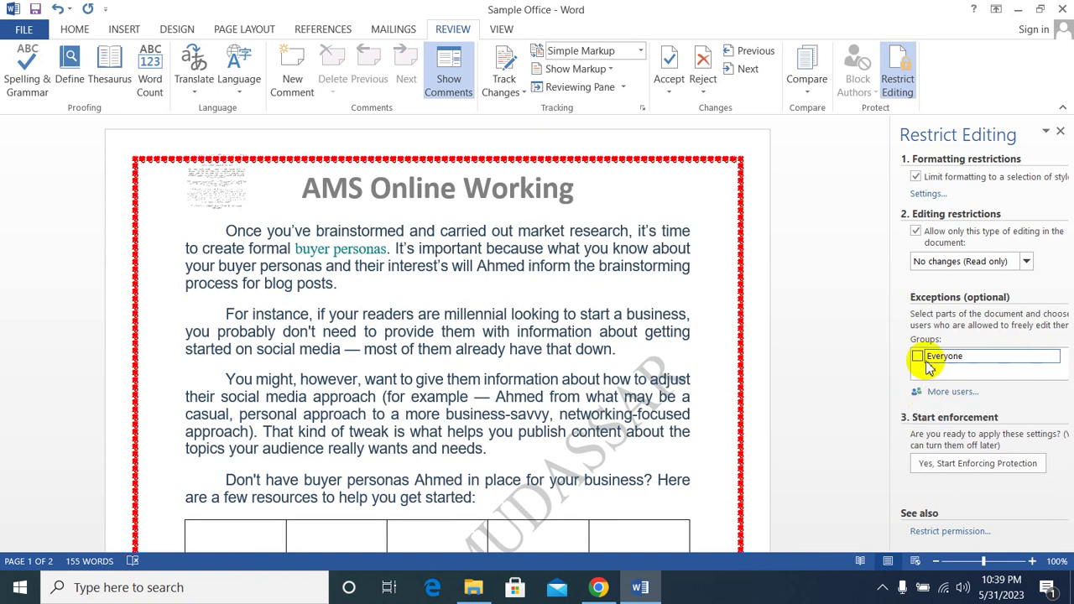
click(1056, 358)
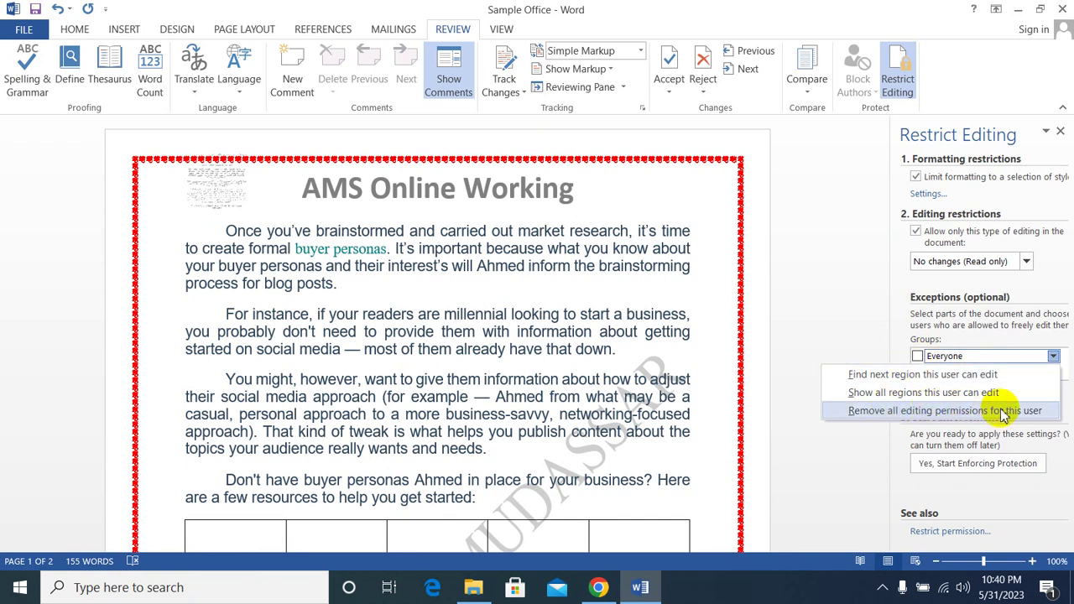
click(916, 357)
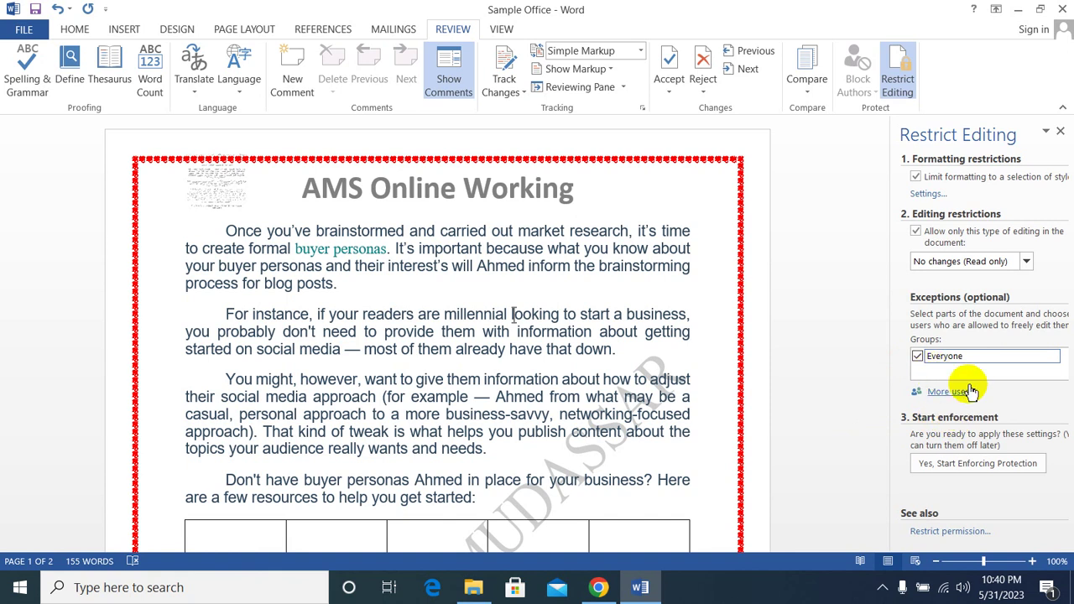
click(952, 465)
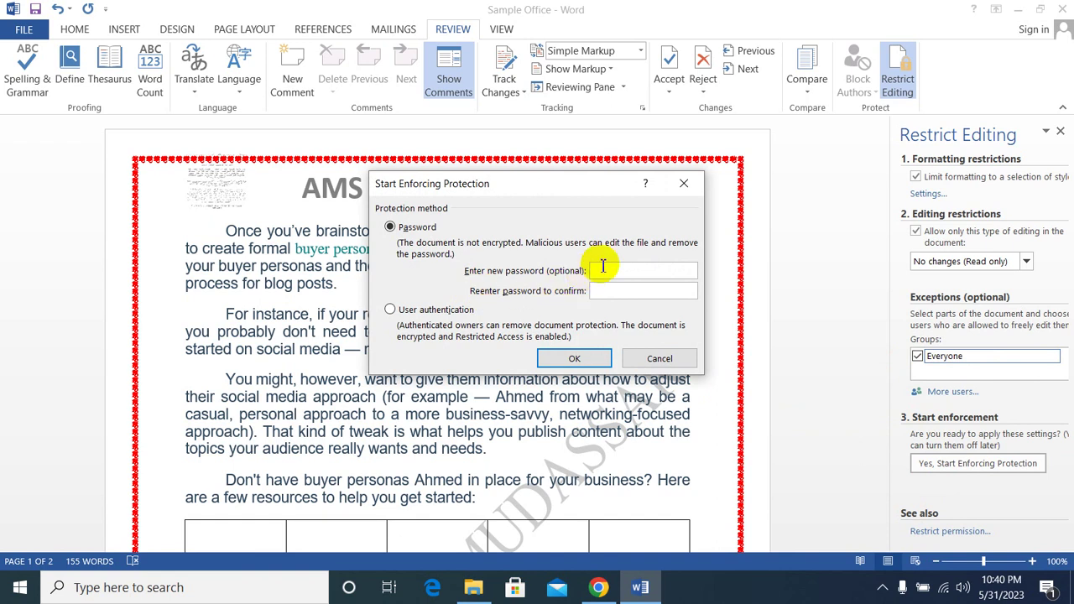
click(606, 293)
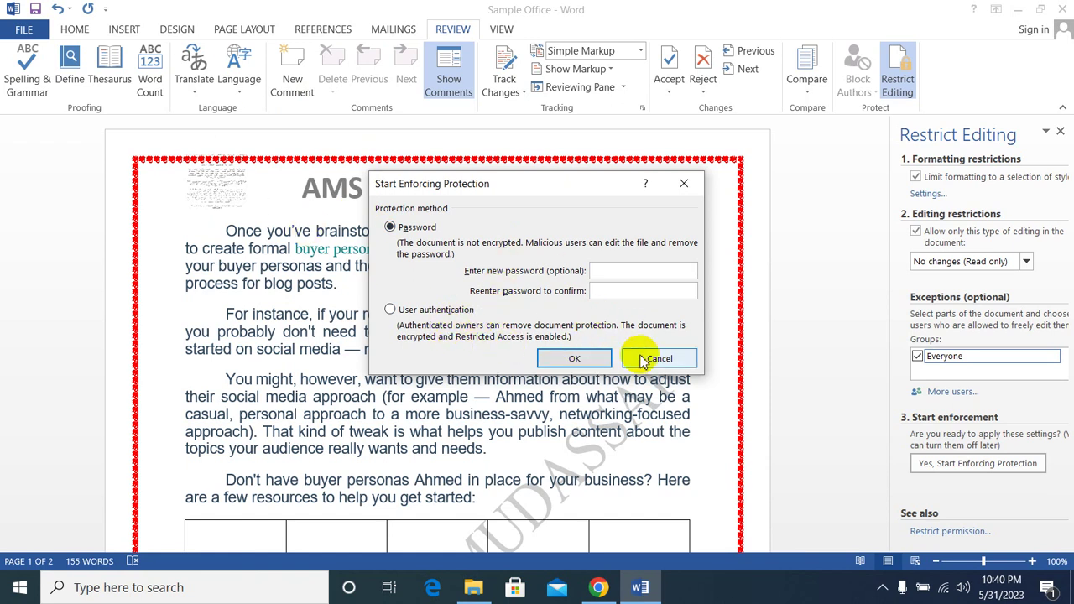
click(643, 359)
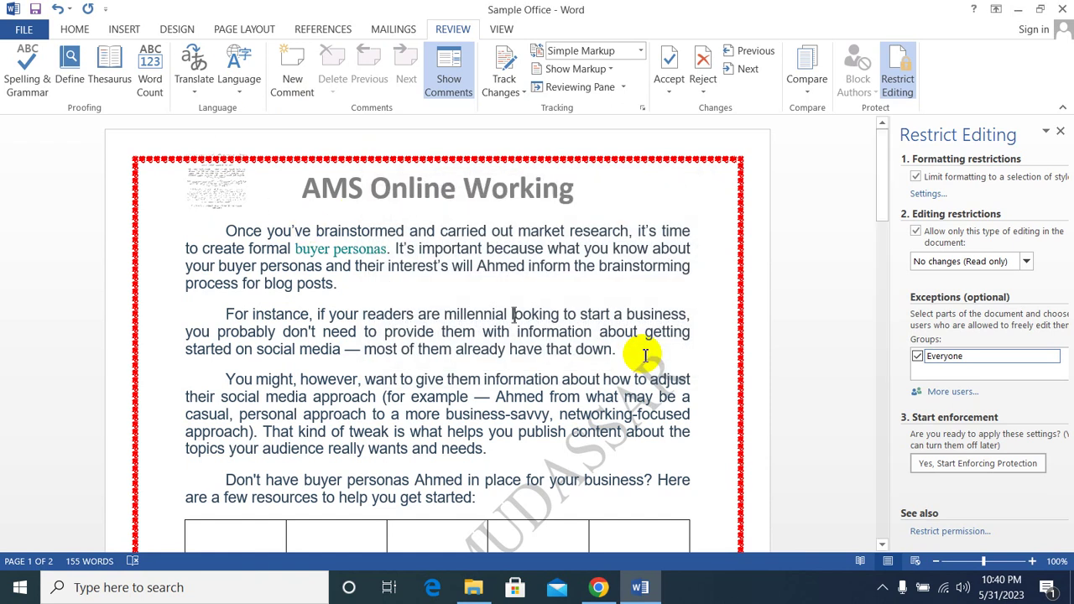
- Close the Restrict Editing pane, glance at the View tab, then return to Review and scroll through the document
click(1060, 132)
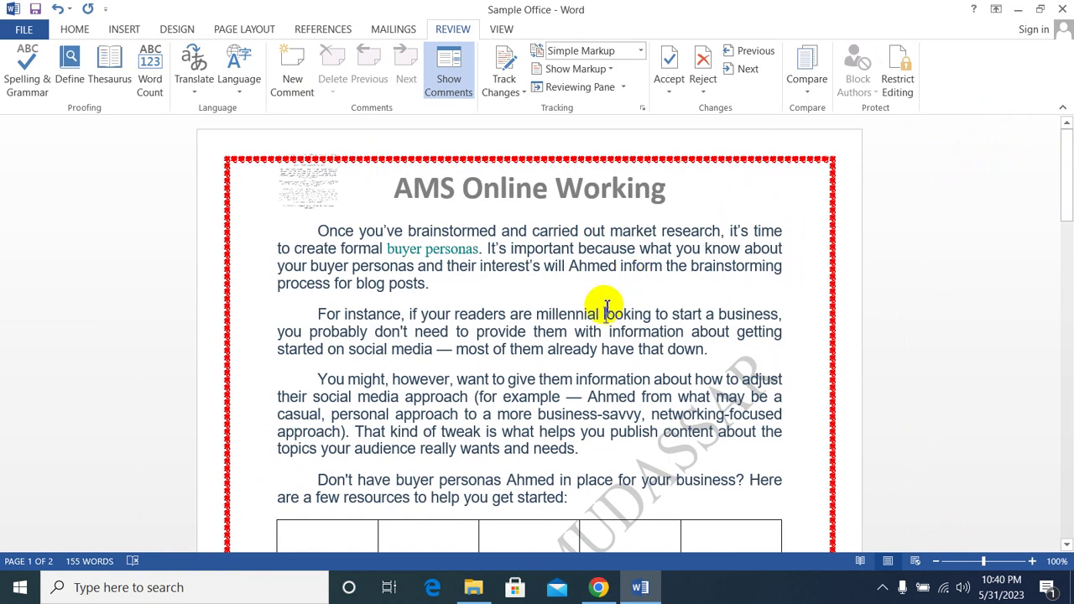
click(500, 30)
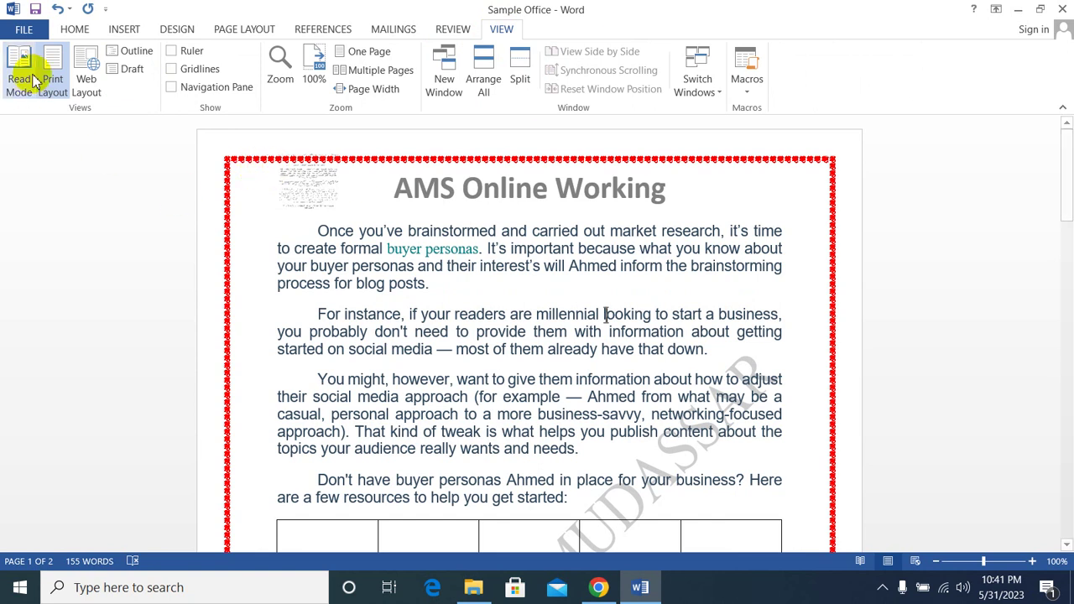
click(448, 31)
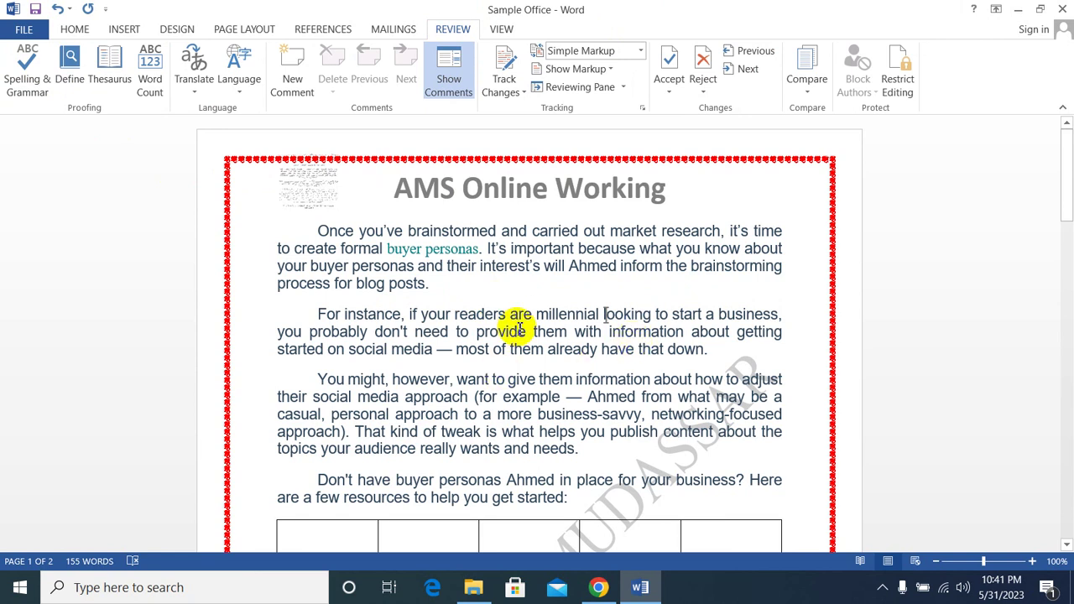
scroll(520, 328, down, 2)
scroll(520, 329, down, 5)
scroll(520, 328, down, 4)
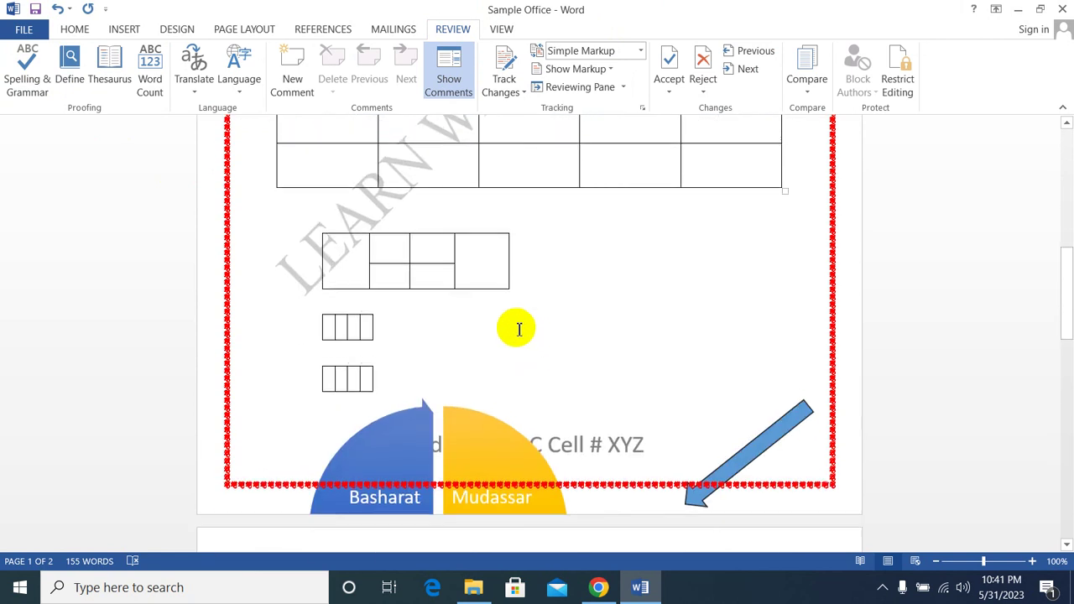
scroll(516, 329, up, 4)
scroll(513, 331, up, 7)
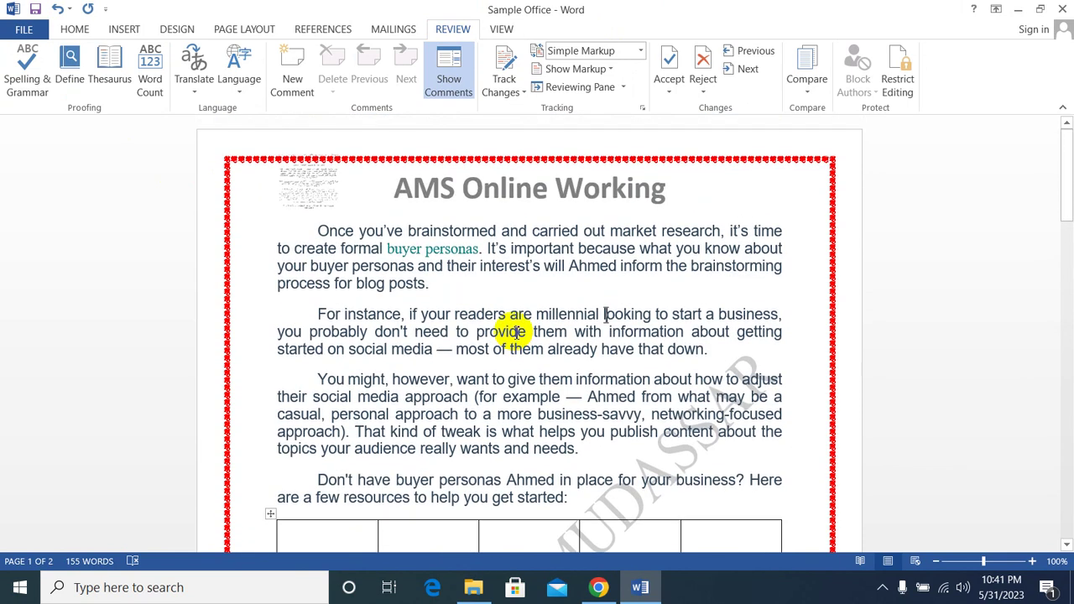